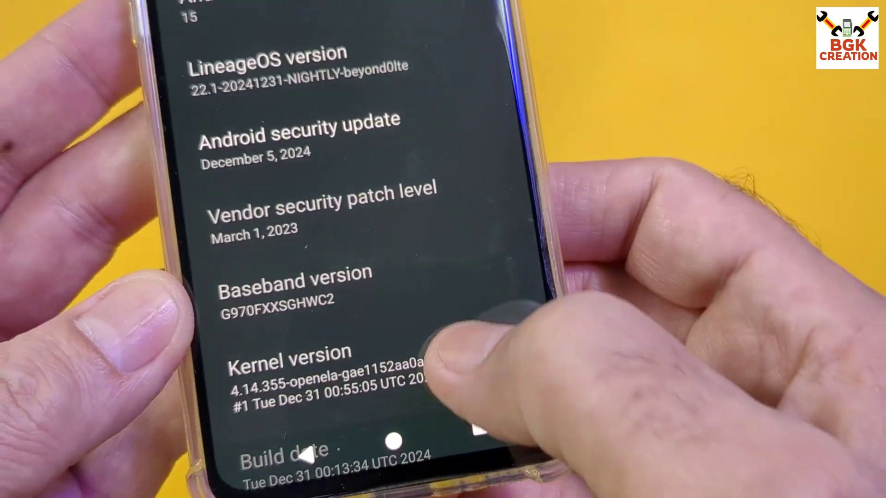
Scroll the Android version page to show LineageOS 22.1 nightly, Android 15, kernel and build date
scroll(484, 231, "down", 2)
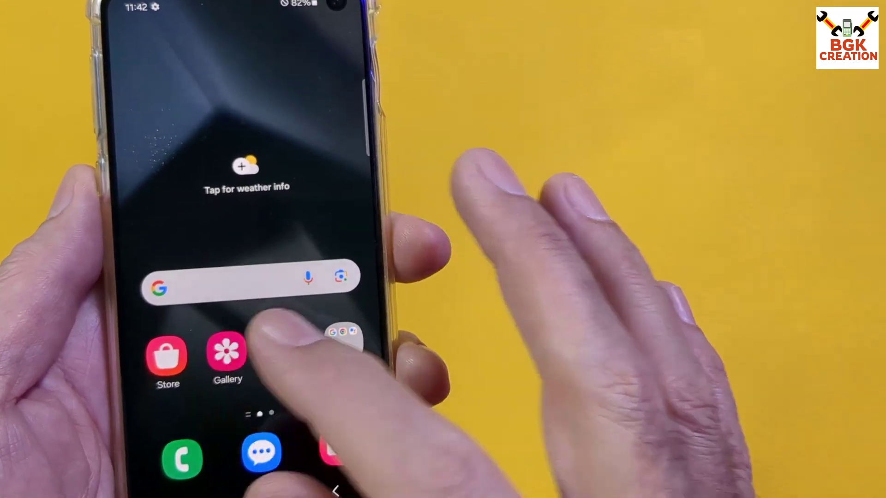
Review the phone's managed accounts and its Security and privacy settings
left_click(226, 352)
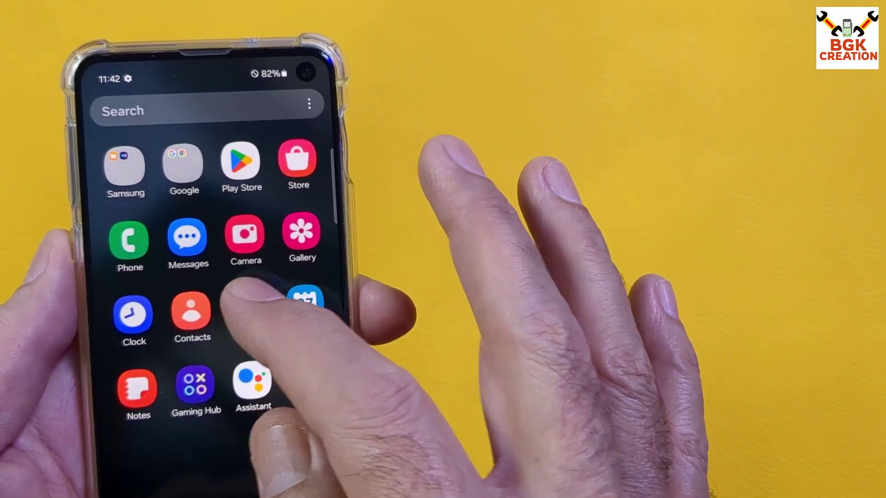
left_click(247, 305)
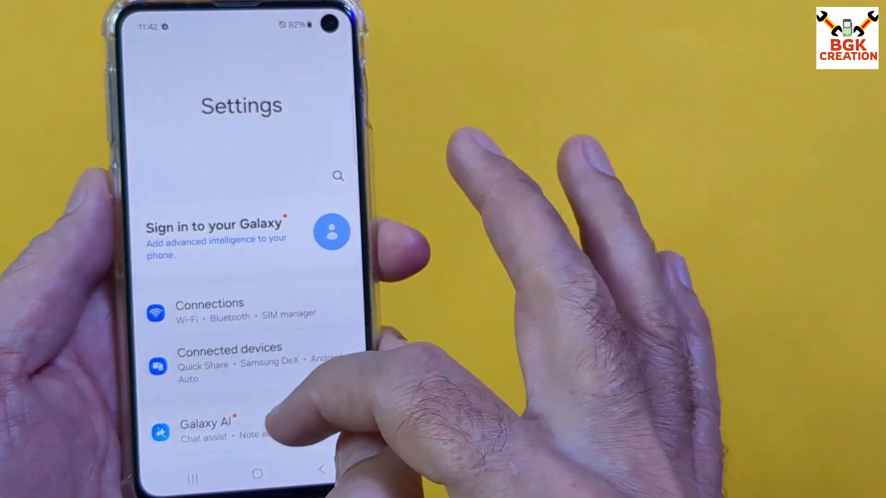
scroll(286, 406, "down", 10)
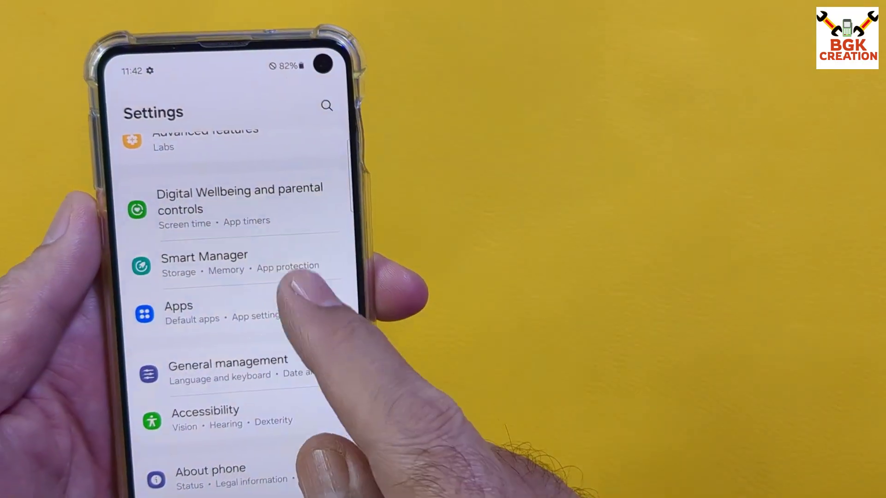
scroll(286, 300, "up", 3)
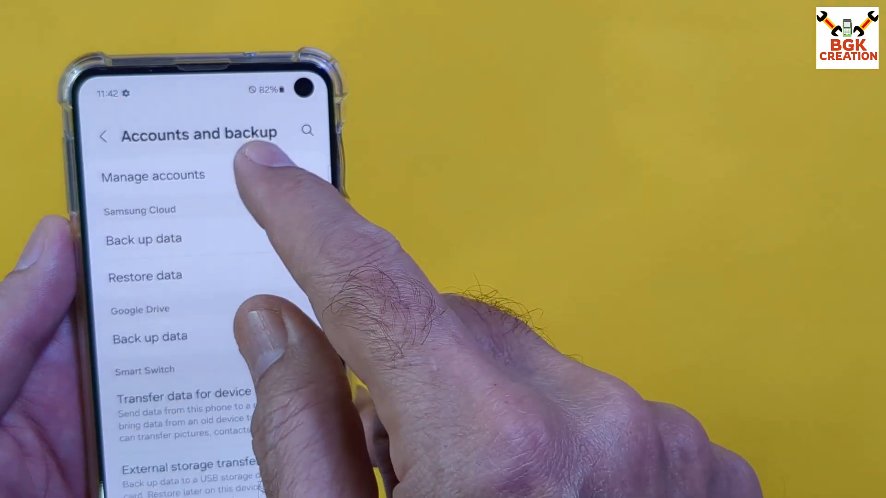
left_click(263, 173)
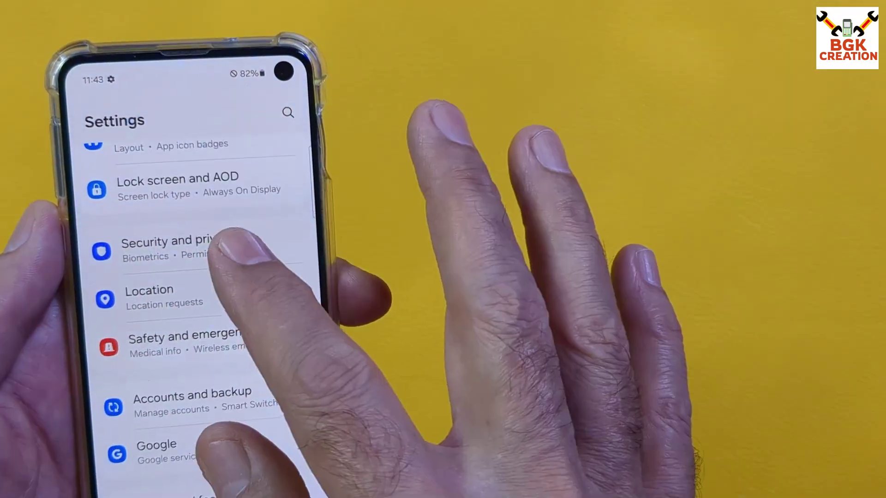
left_click(231, 244)
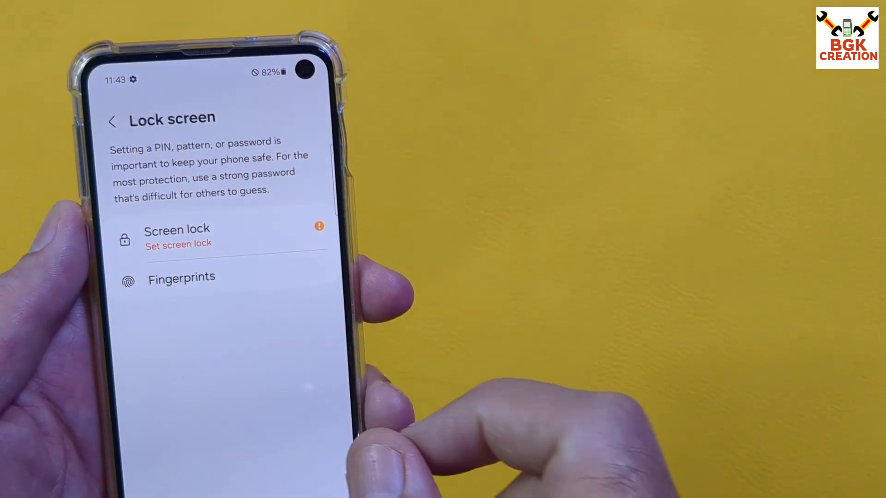
Power off the phone from the Quick settings power menu and confirm
key("Escape")
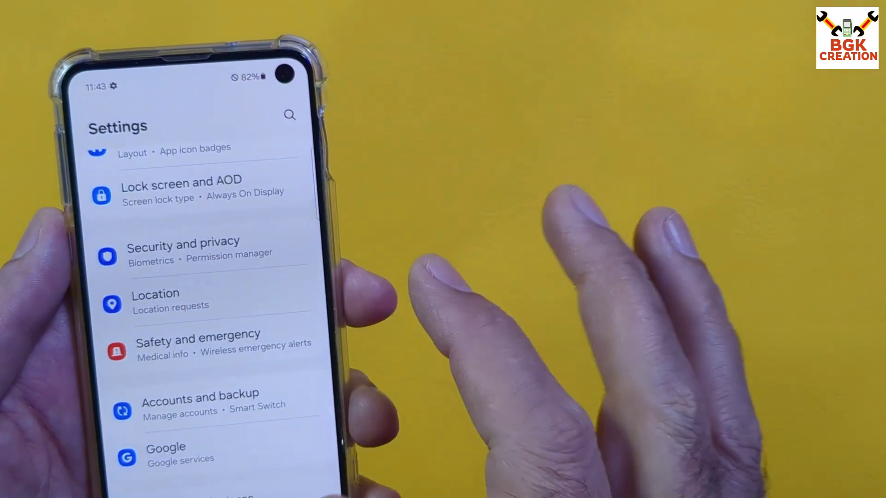
key("super")
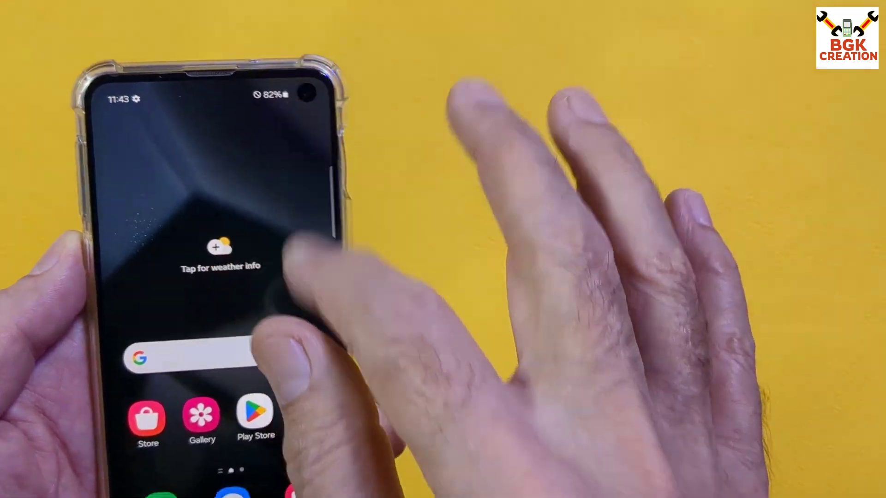
left_click_drag(295, 222, 305, 333)
left_click_drag(323, 134, 333, 258)
left_click(255, 129)
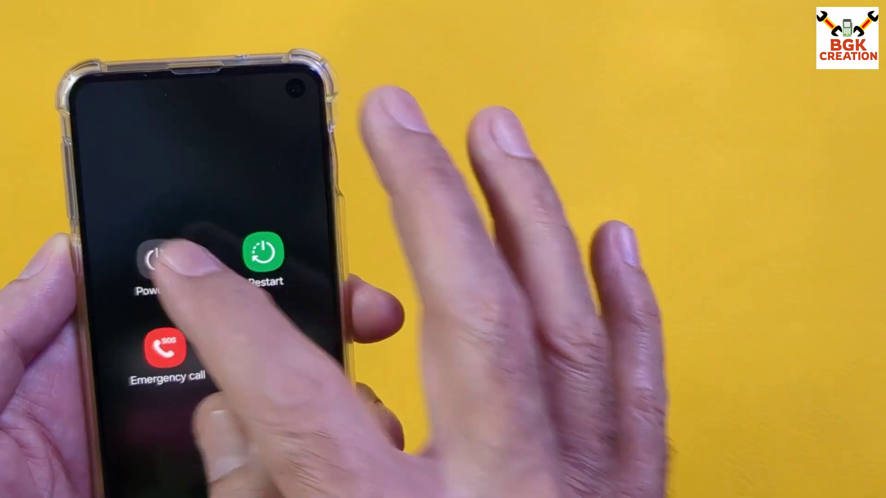
left_click(152, 258)
left_click(218, 297)
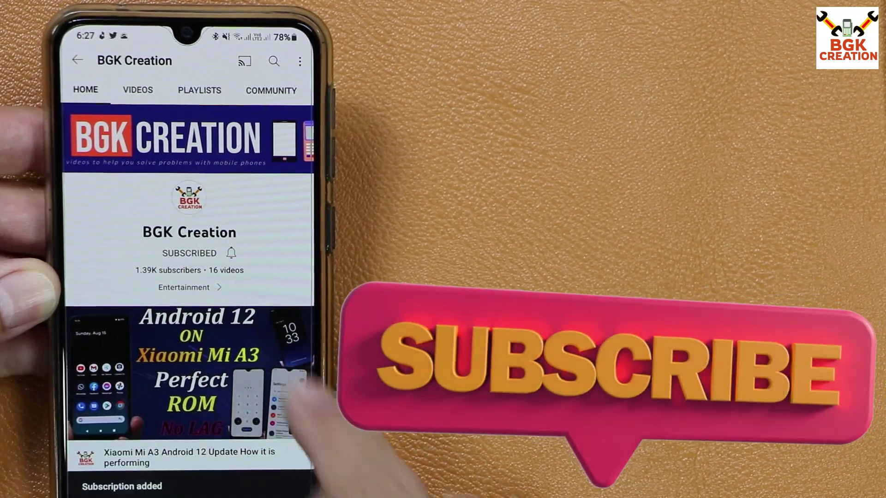
Set the BGK Creation channel's notification bell to All
left_click(232, 252)
left_click(185, 256)
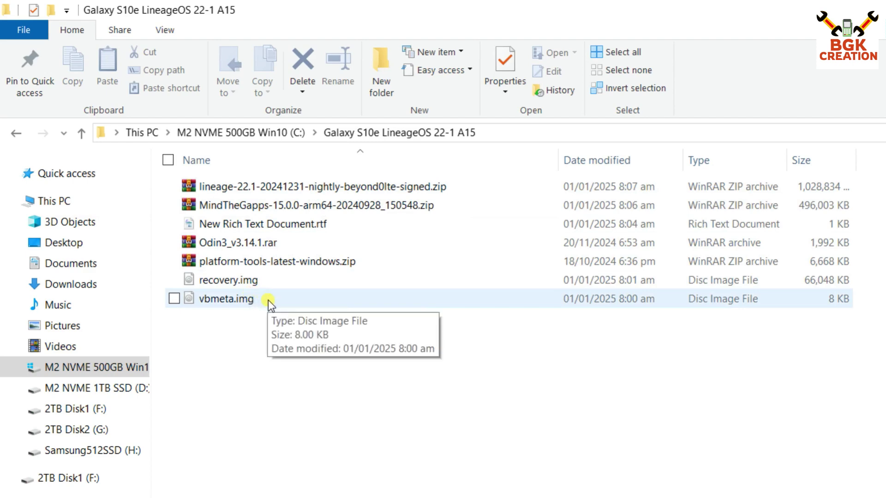
Extract platform-tools-latest-windows.zip and Odin3_v3.14.1.rar into their own folders
left_click(318, 266)
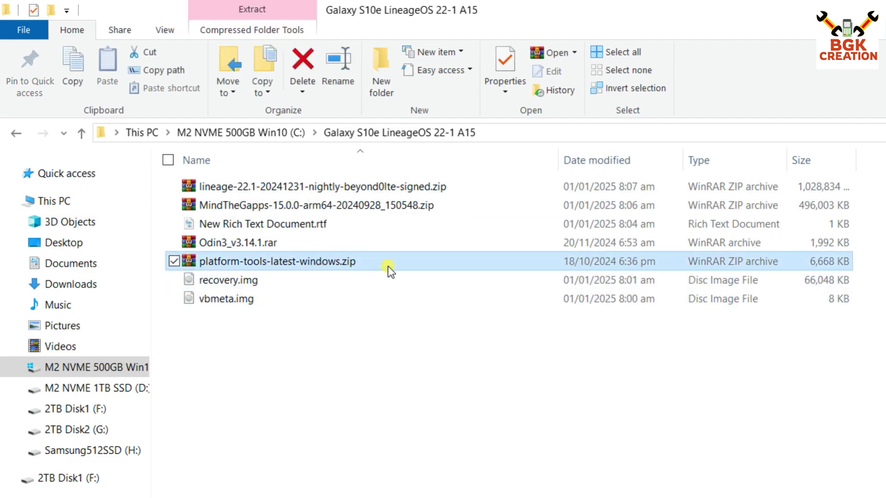
right_click(385, 266)
left_click(195, 372)
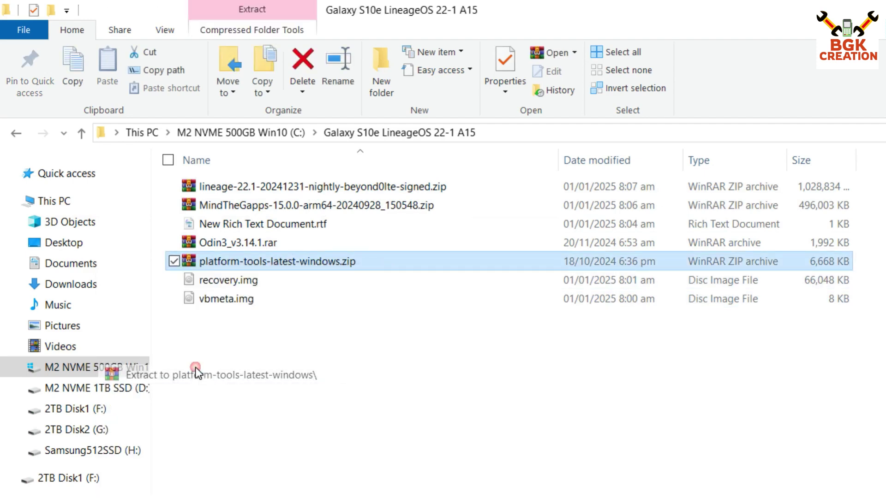
left_click(289, 264)
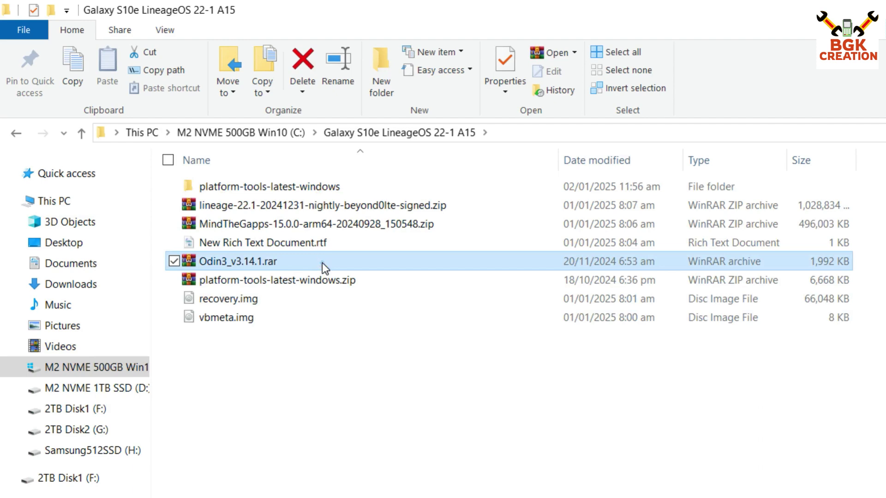
right_click(322, 262)
left_click(175, 372)
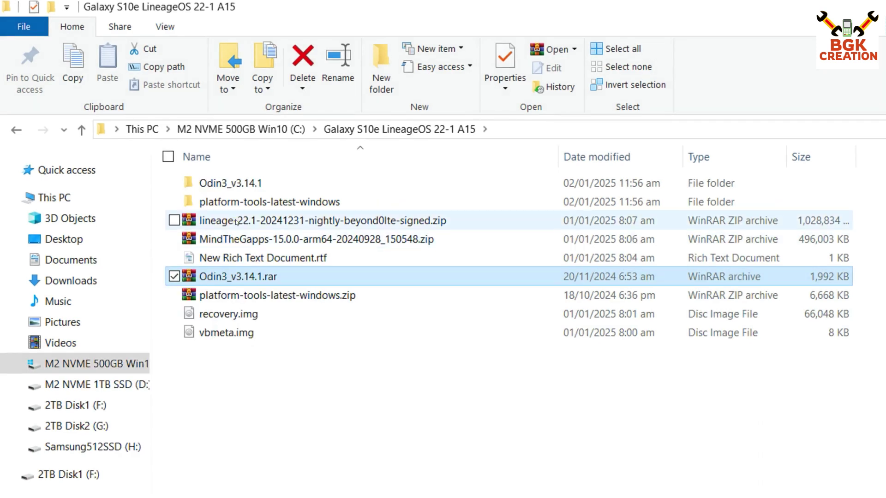
Copy the LineageOS zip, MindTheGapps zip, recovery.img and vbmeta.img into platform-tools-latest-windows
left_click(410, 221)
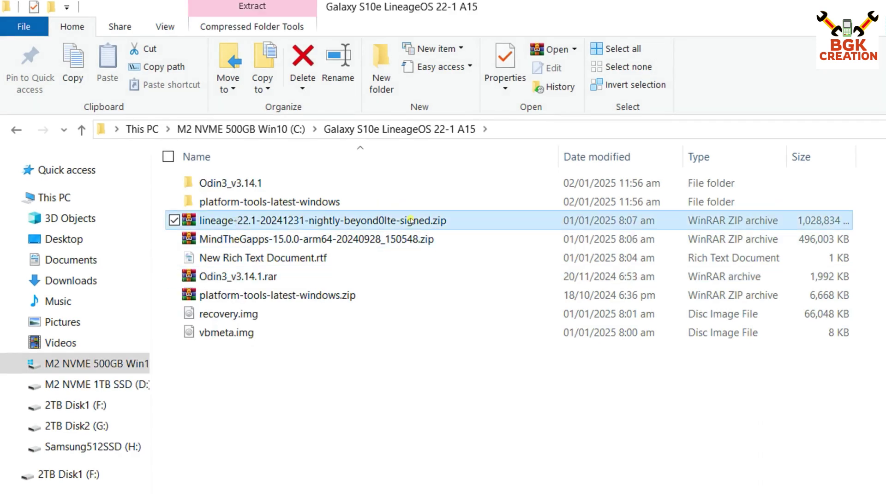
left_click(388, 239, "ctrl")
left_click(247, 318, "ctrl")
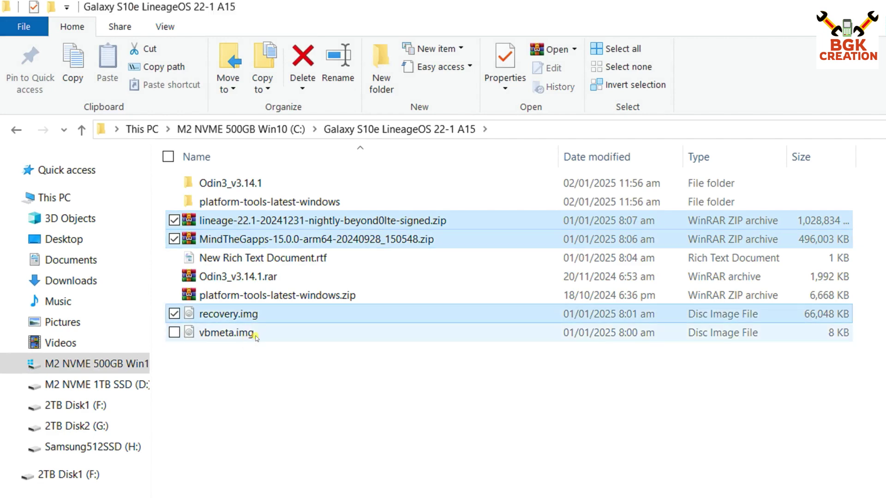
left_click(260, 334, "ctrl")
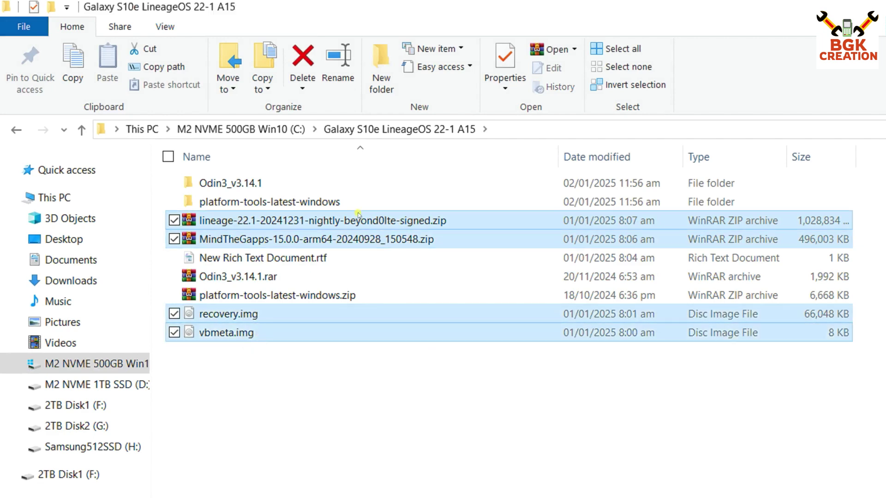
right_click(377, 220)
key("Escape")
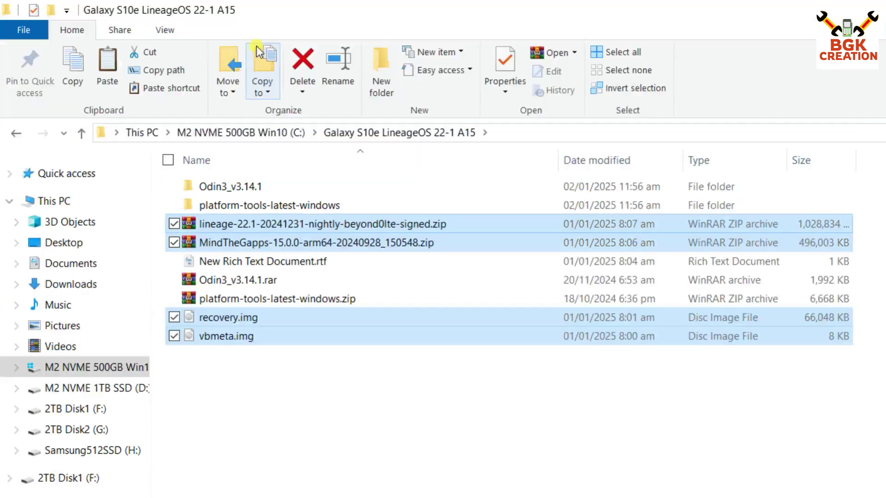
double_click(350, 204)
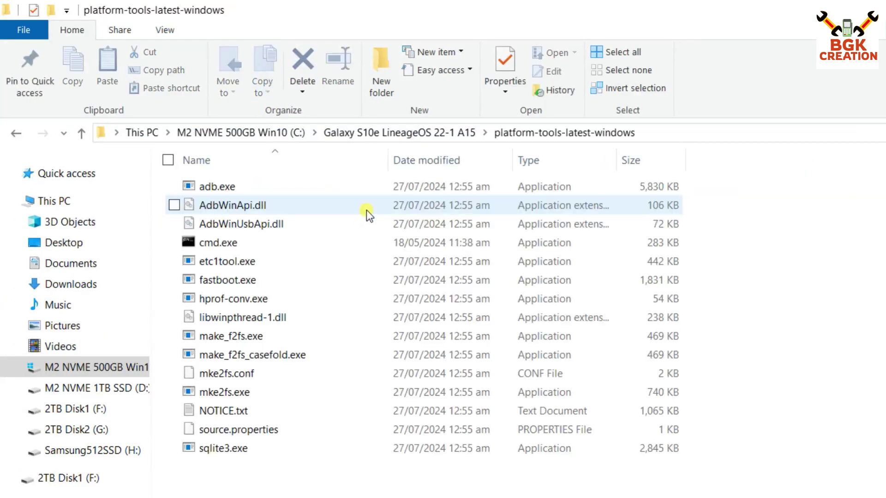
right_click(369, 214)
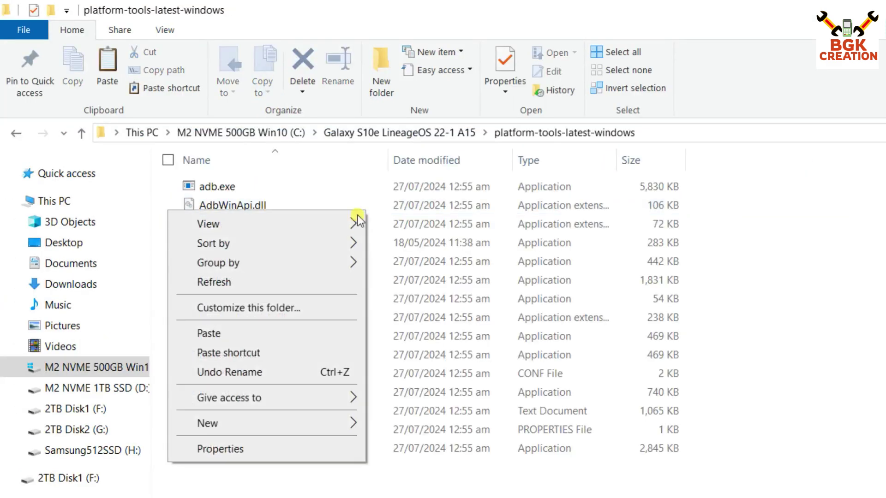
left_click(224, 334)
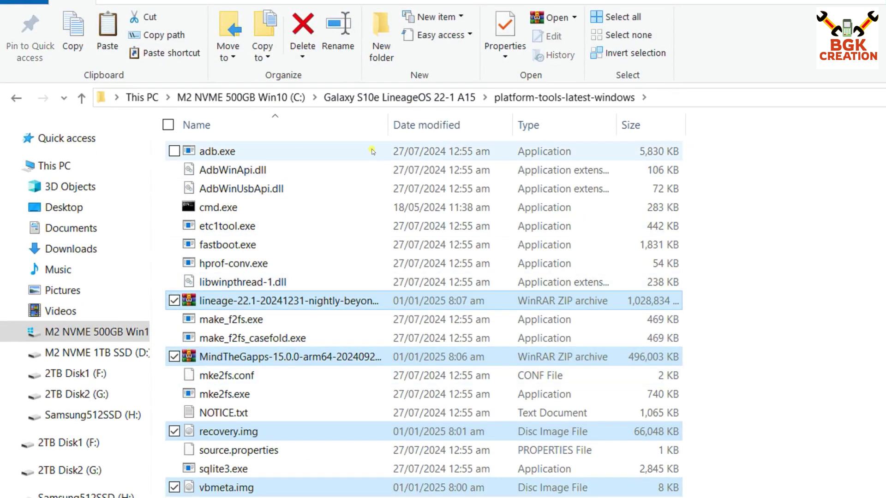
Widen the Name column to show full file names and select the LineageOS ROM zip
left_click(373, 167)
left_click_drag(387, 125, 472, 124)
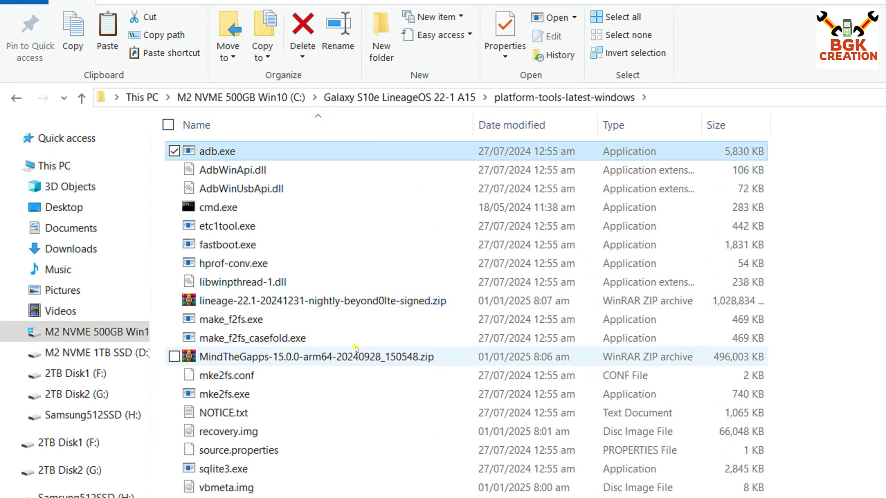
left_click(439, 305)
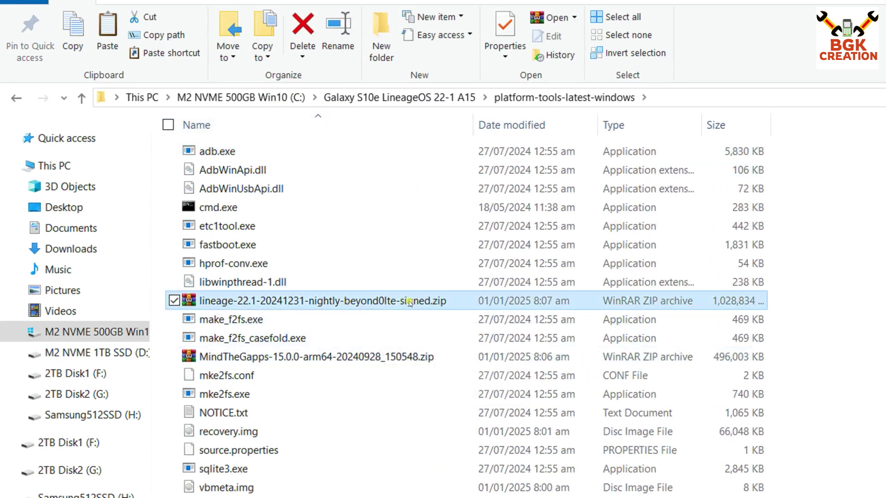
left_click(440, 301)
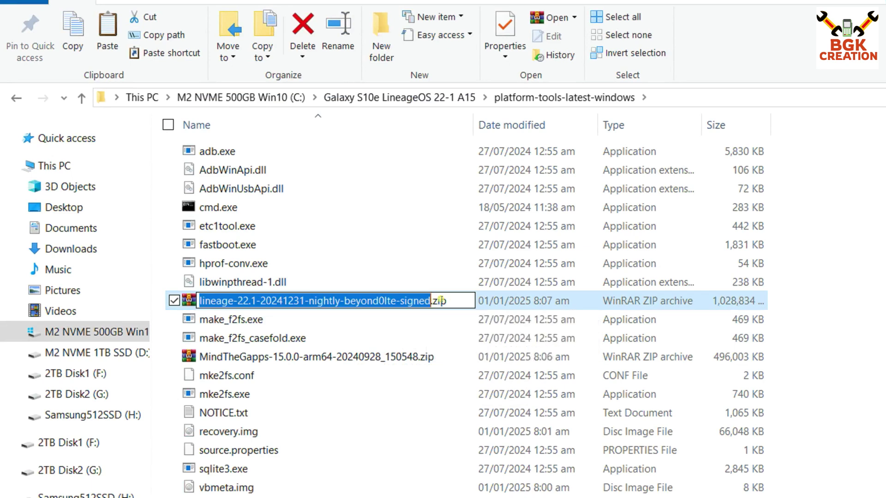
Rename the LineageOS nightly zip to rom.zip
key("BackSpace")
type("rom")
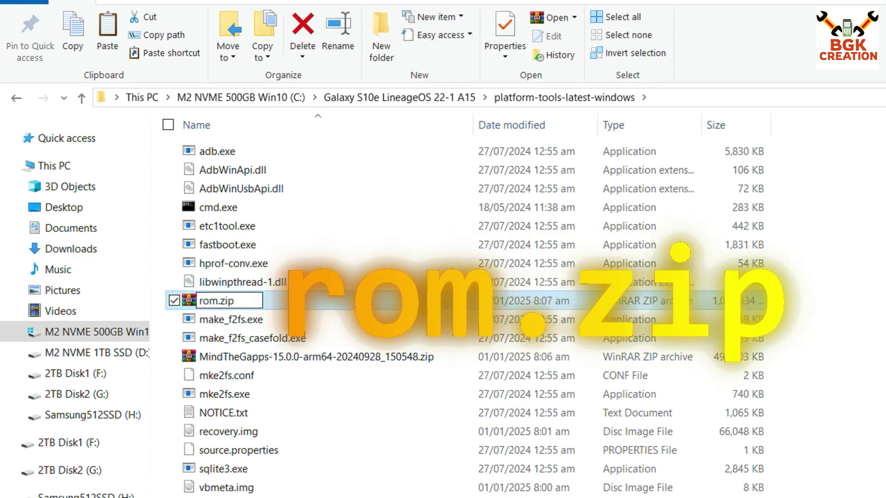
key("Return")
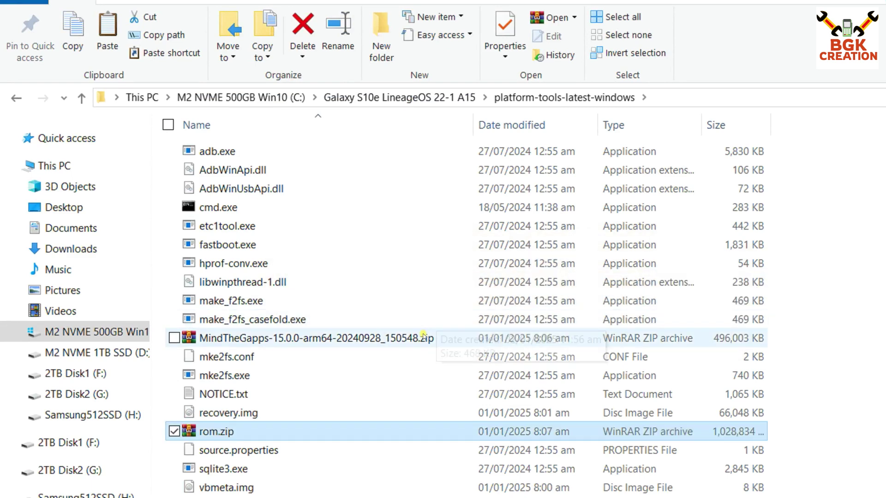
Rename the MindTheGapps zip to gapps.zip
left_click(423, 339)
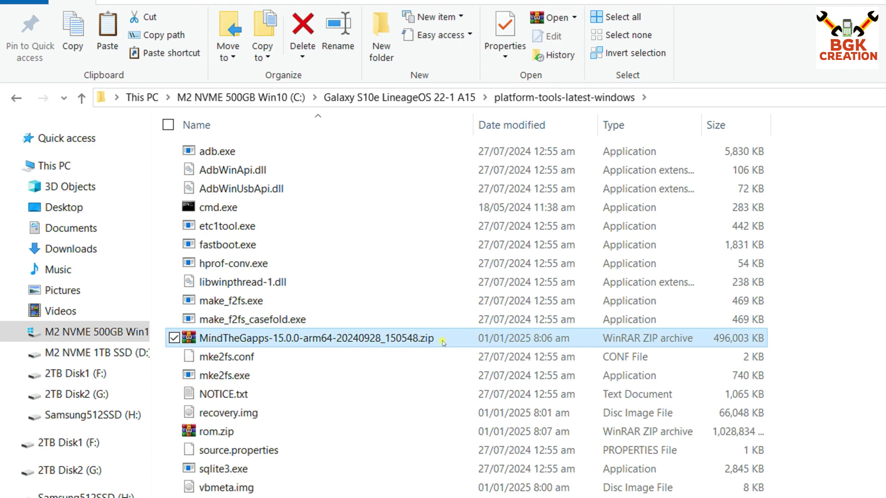
key("F2")
key("BackSpace")
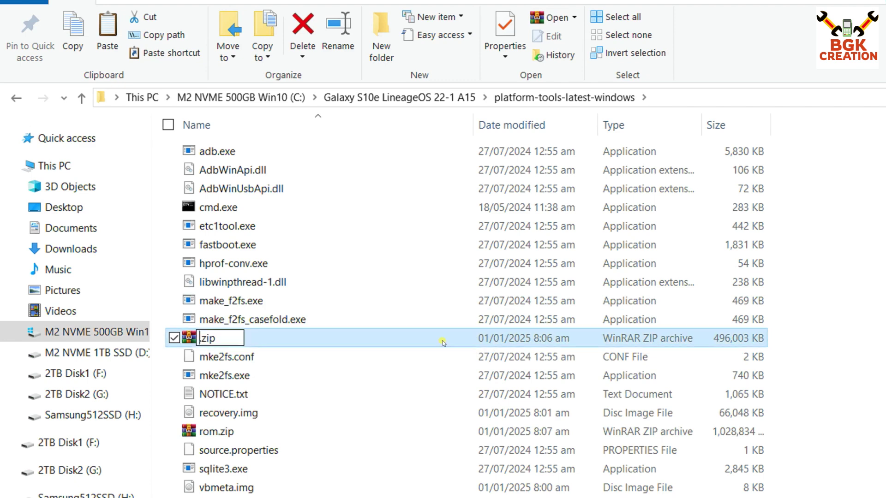
type("gap")
type("ps")
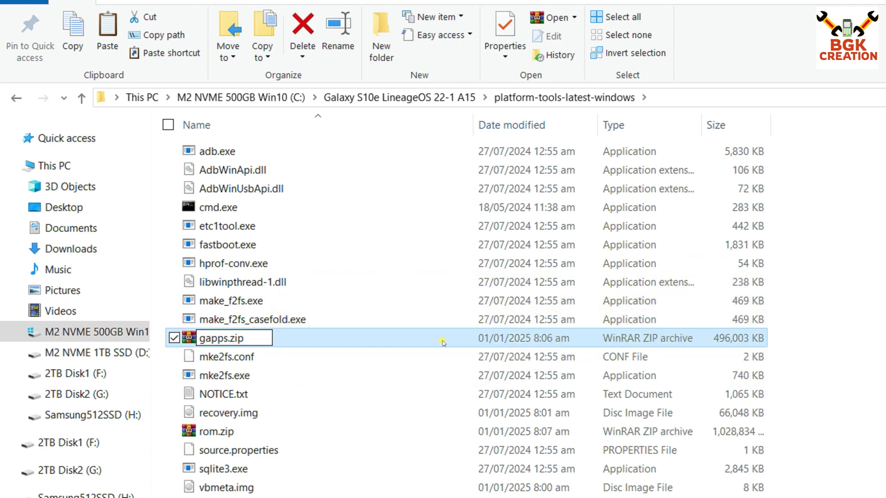
key("Return")
left_click(240, 208)
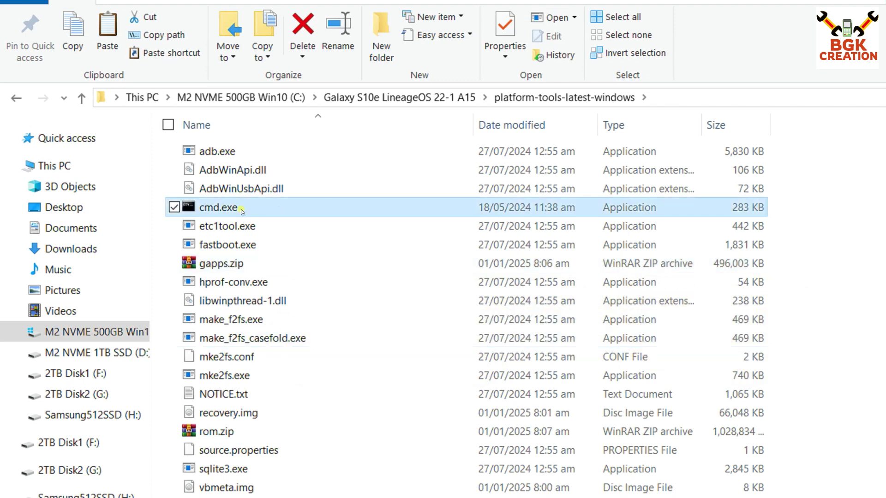
right_click(257, 203)
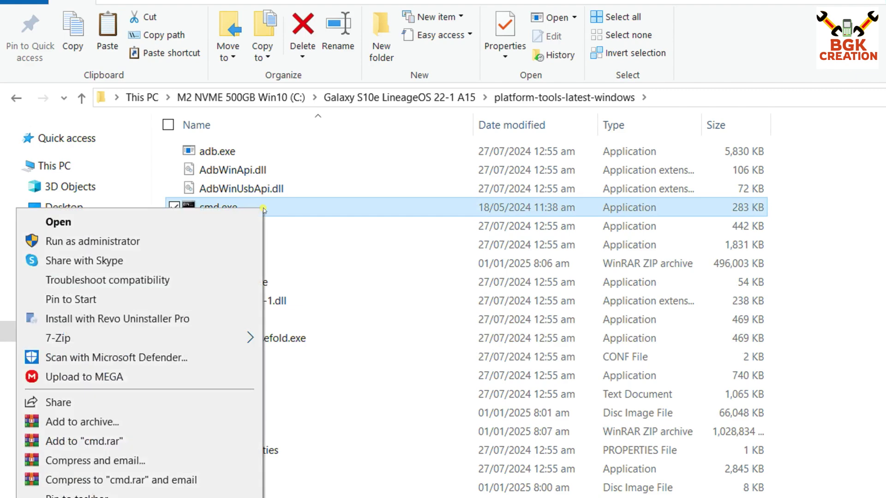
Run cmd.exe as administrator and execute the WordPad tar --format=ustar command creating vbmeta.tar
left_click(122, 244)
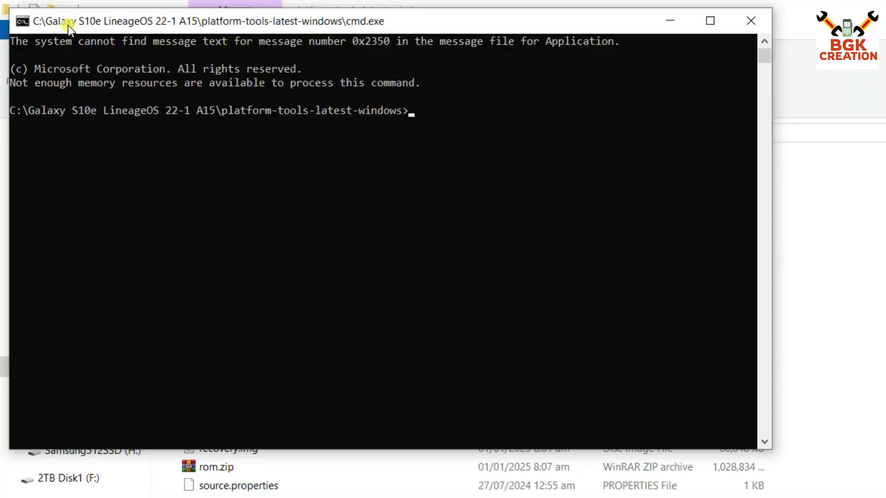
left_click_drag(68, 25, 66, 18)
key("alt+Tab")
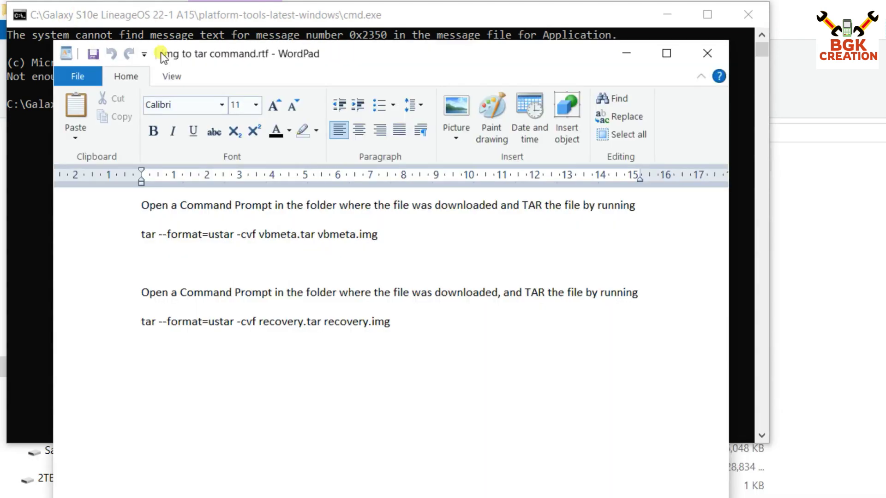
left_click_drag(218, 56, 170, 24)
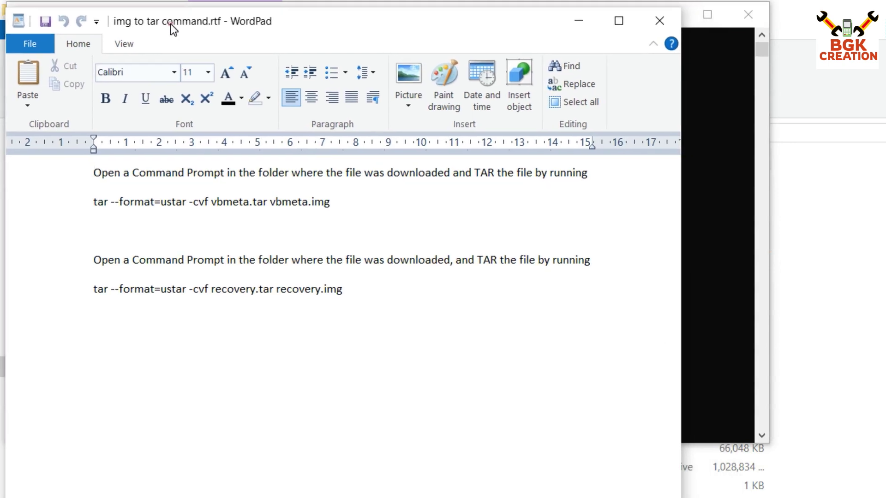
left_click(105, 213)
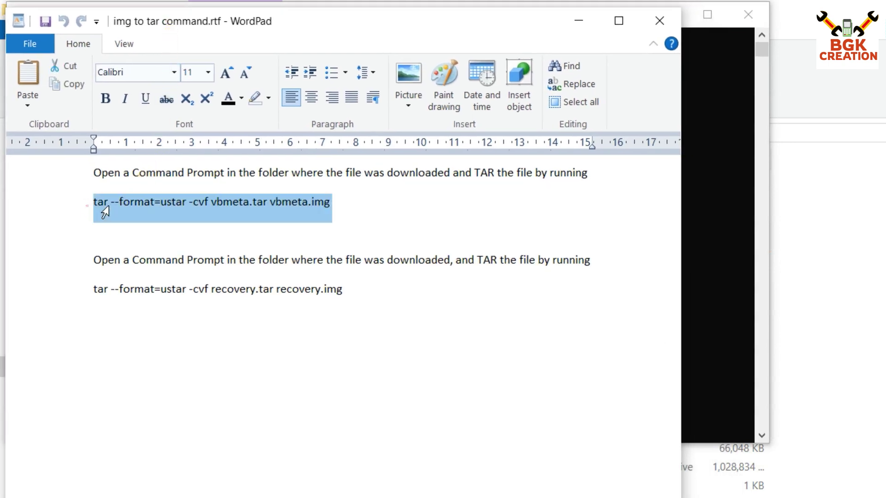
right_click(207, 206)
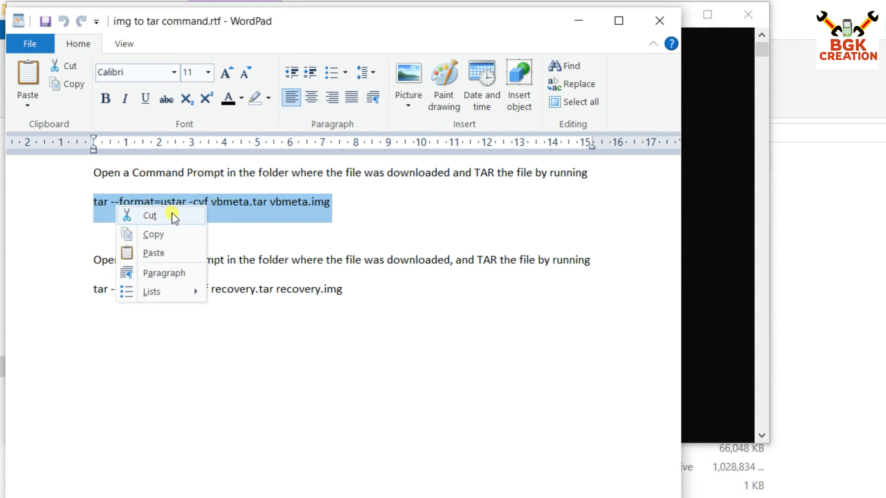
left_click(160, 236)
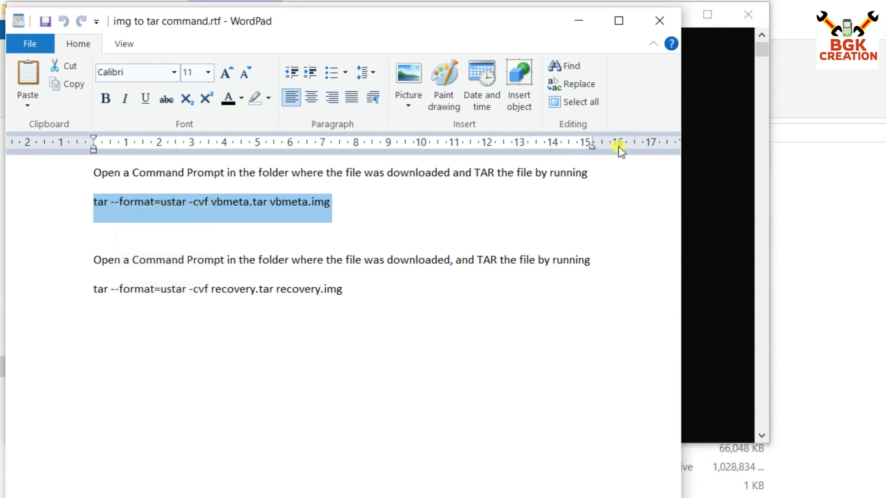
left_click(656, 98)
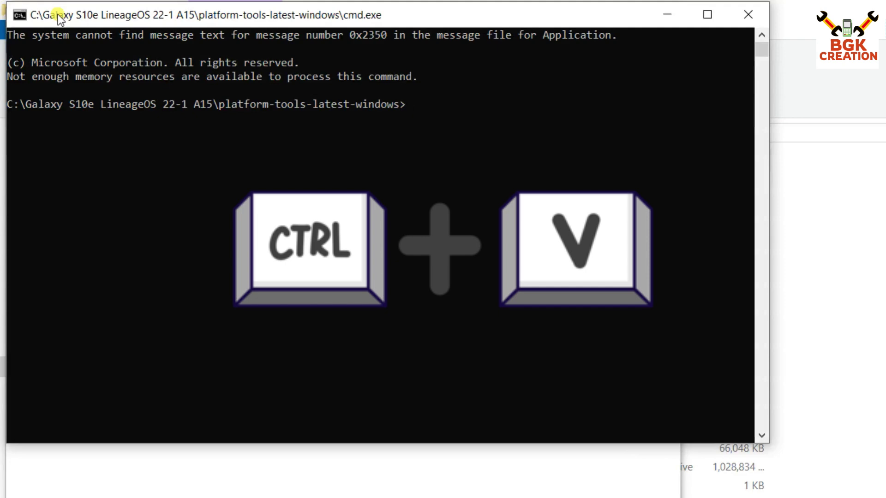
key("ctrl+v")
key("Return")
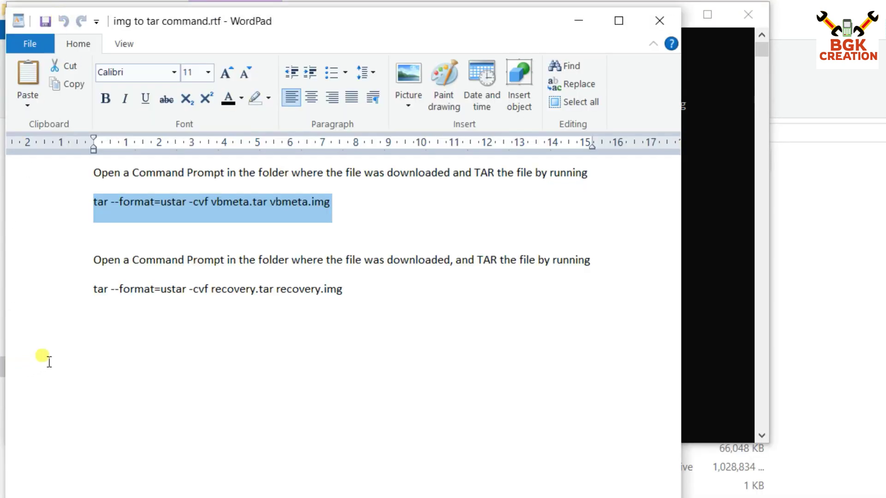
Paste and run the tar command packing recovery.img into recovery.tar
left_click(77, 294)
right_click(94, 300)
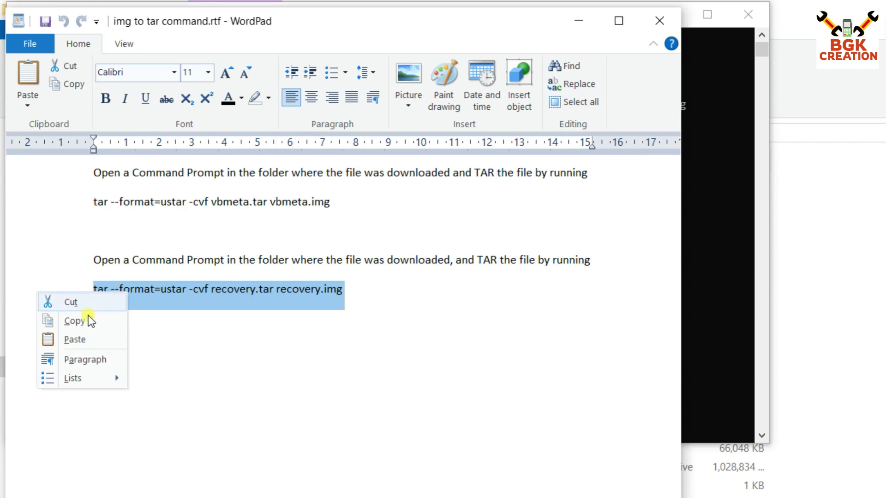
left_click(87, 317)
left_click(606, 313)
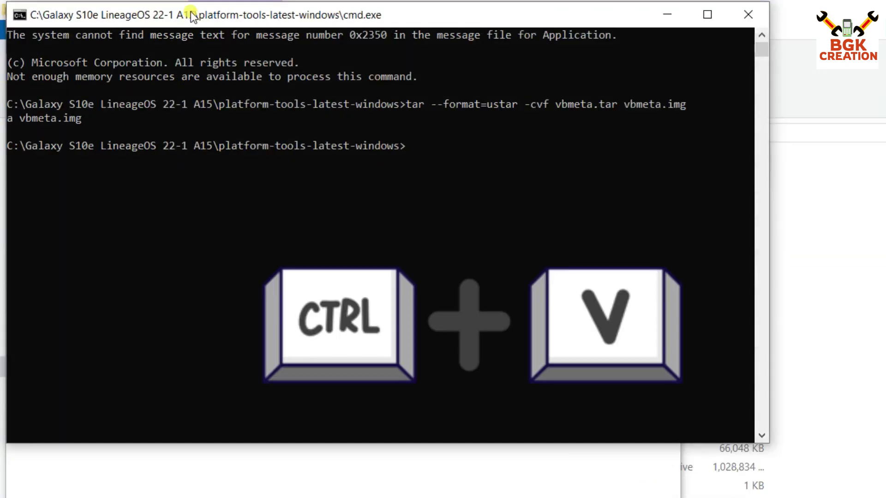
key("ctrl+v")
key("Return")
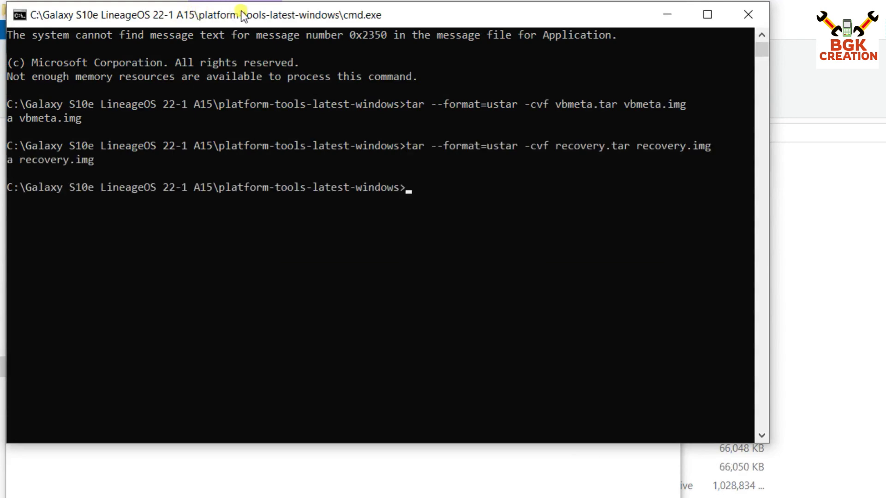
Move vbmeta.tar and recovery.tar from platform-tools into the parent Galaxy S10e LineageOS 22-1 A15 folder
left_click(660, 15)
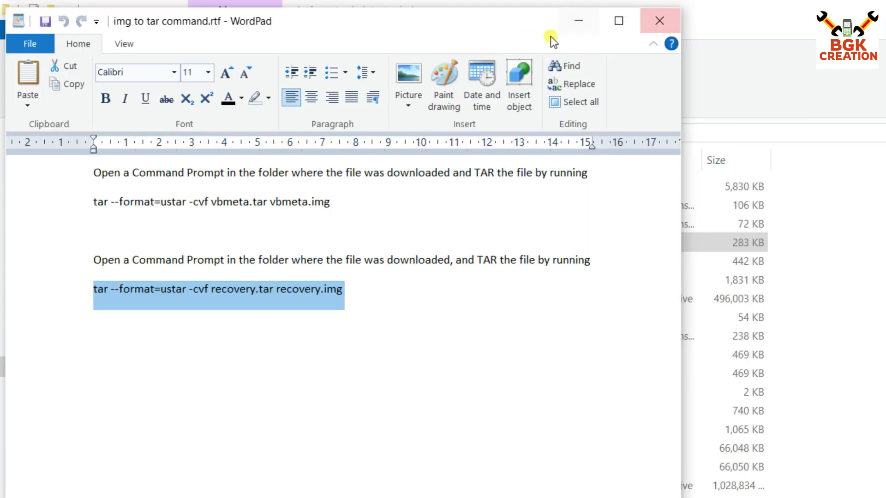
left_click(593, 18)
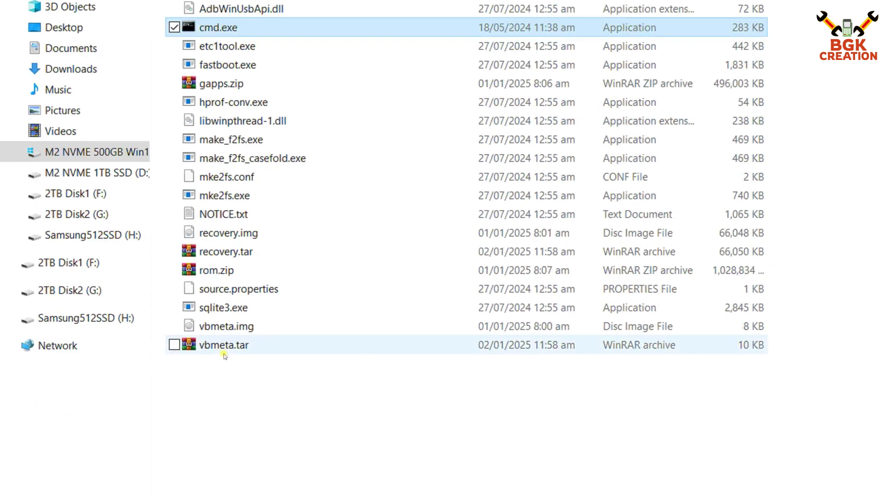
left_click(224, 351)
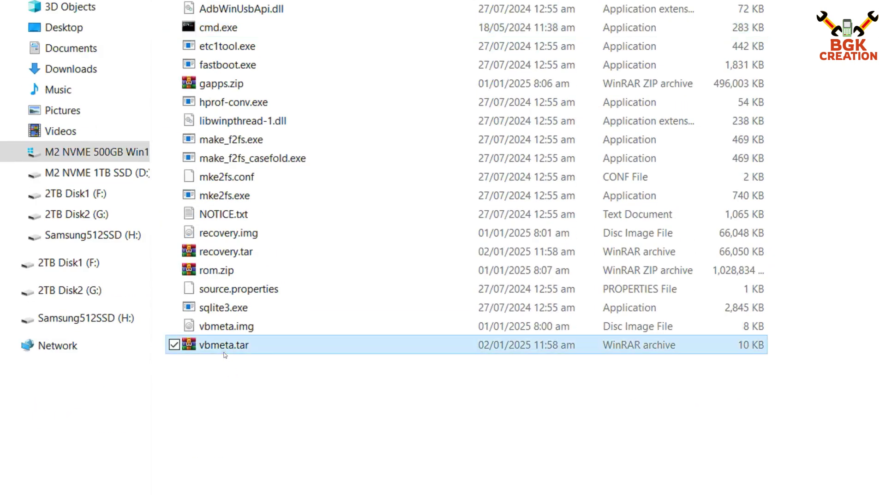
left_click(225, 253, "ctrl")
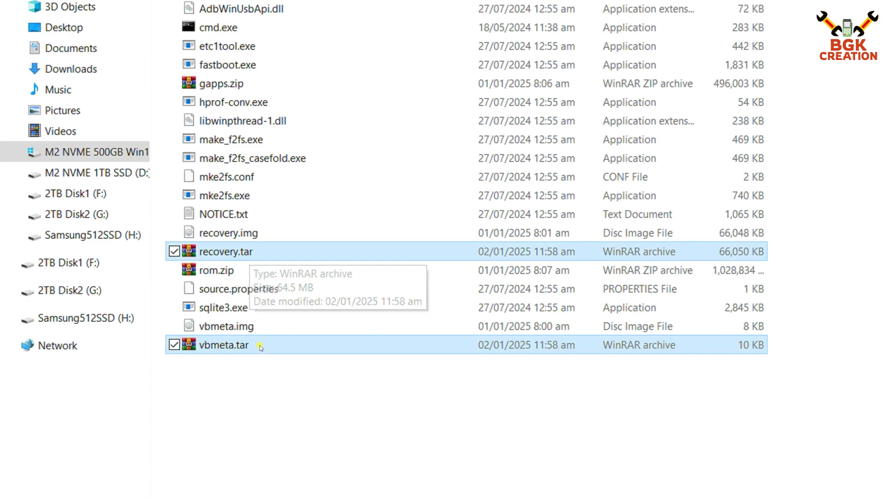
right_click(320, 250)
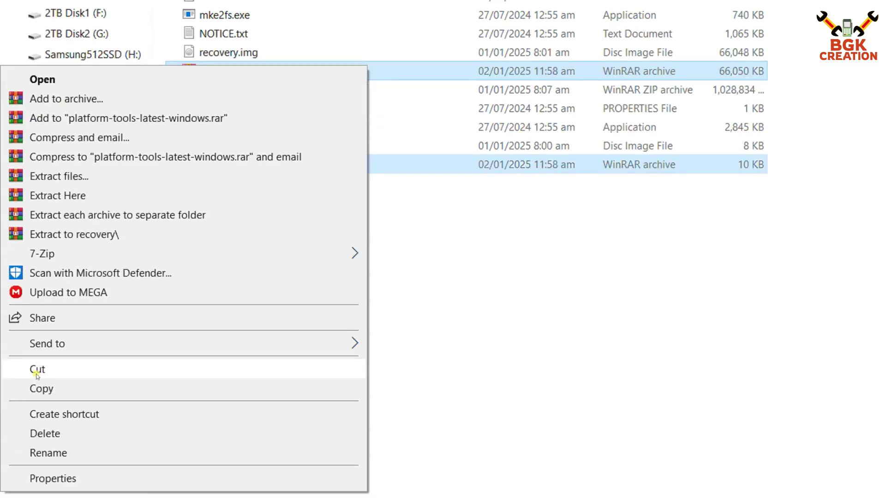
left_click(36, 373)
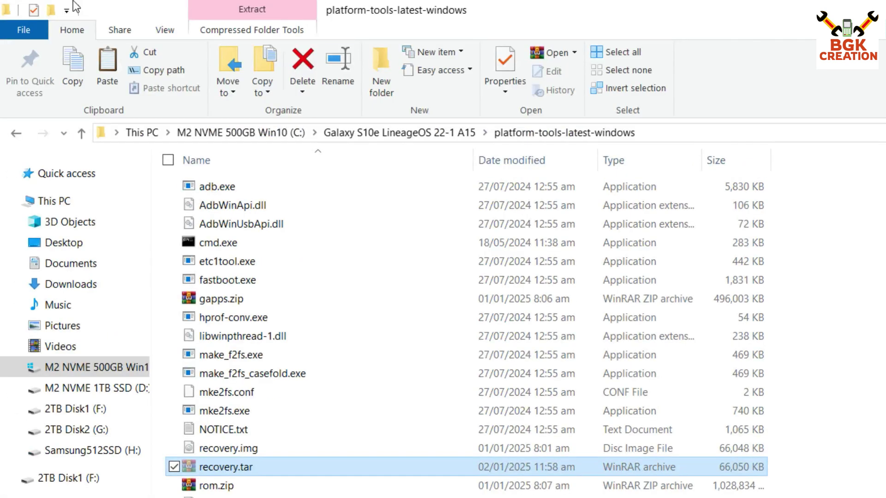
key("alt+Left")
right_click(322, 355)
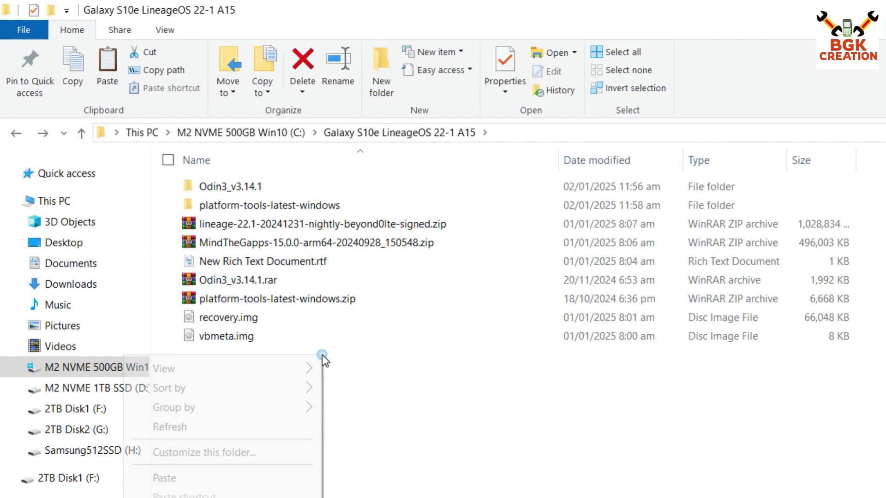
left_click(164, 478)
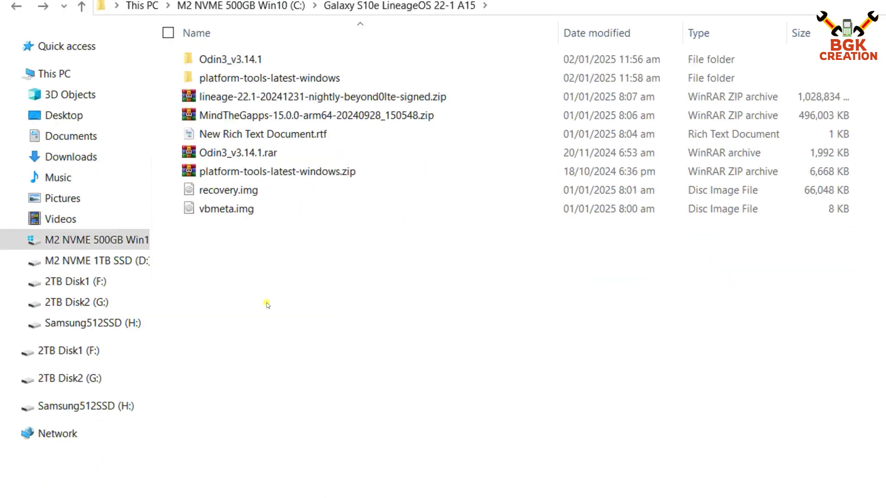
left_click(267, 303)
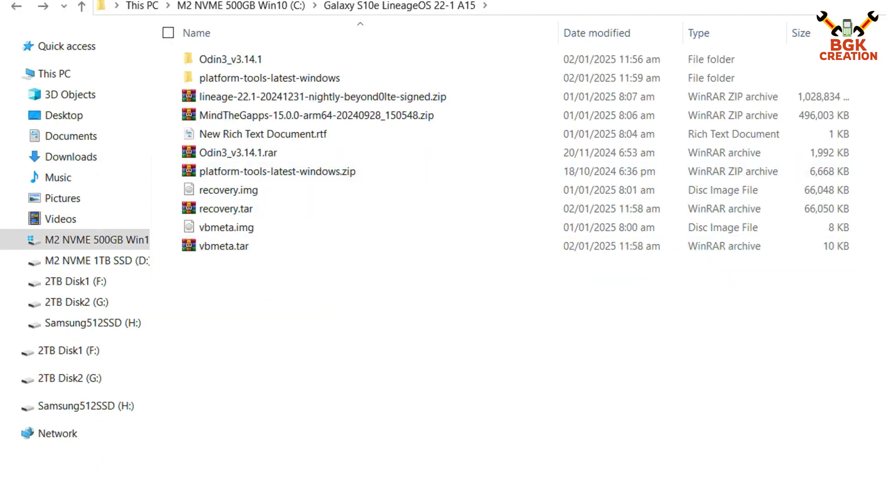
Launch Odin3 v3.14.1 from the Odin3_v3.14.1 folder and dismiss its warning notice
double_click(281, 187)
double_click(253, 188)
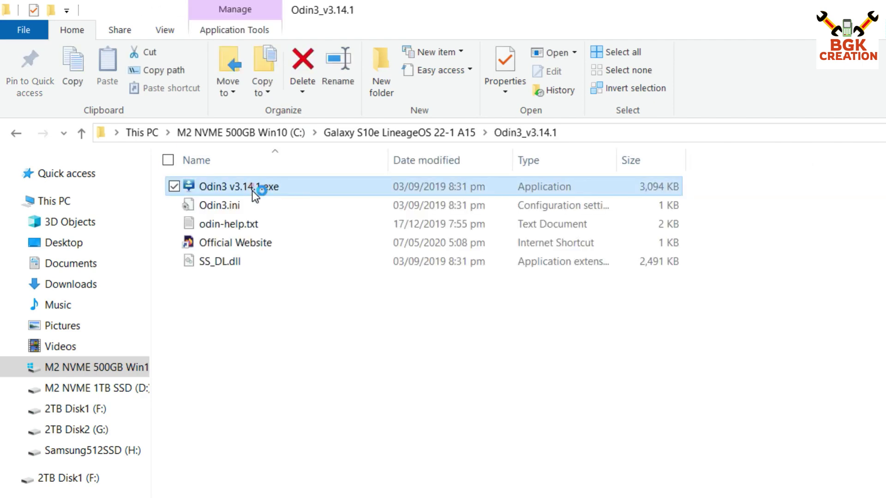
left_click_drag(666, 314, 10, 31)
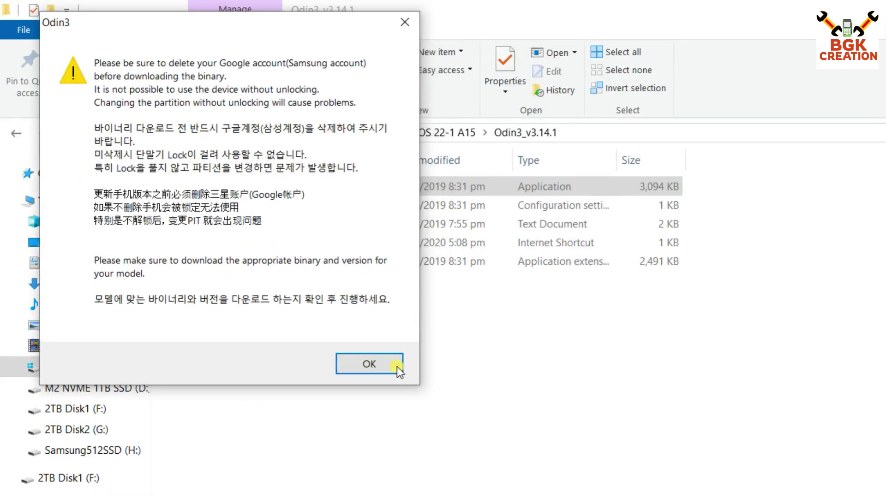
left_click(395, 366)
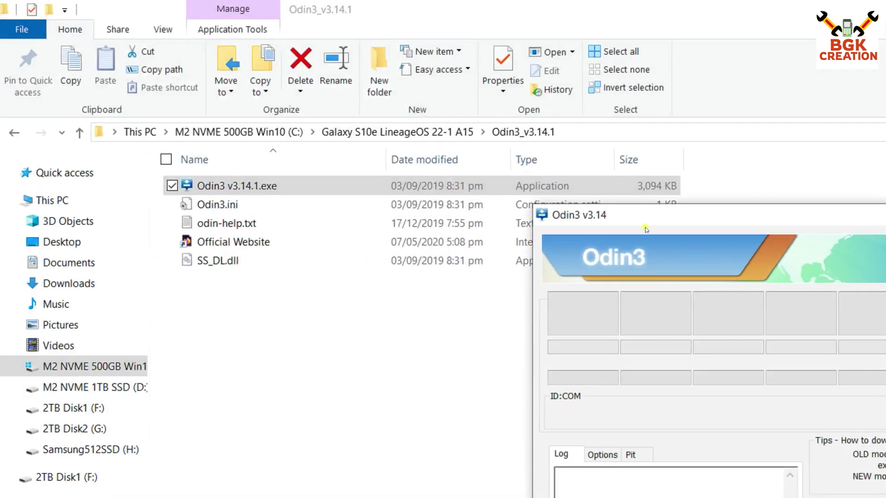
left_click_drag(637, 219, 112, 14)
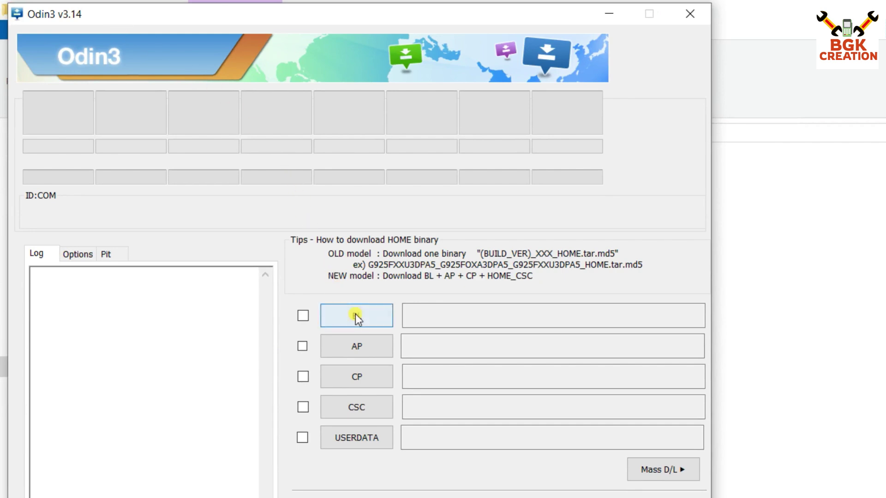
Load recovery.tar into the AP slot and vbmeta.tar into the CP slot
left_click(364, 345)
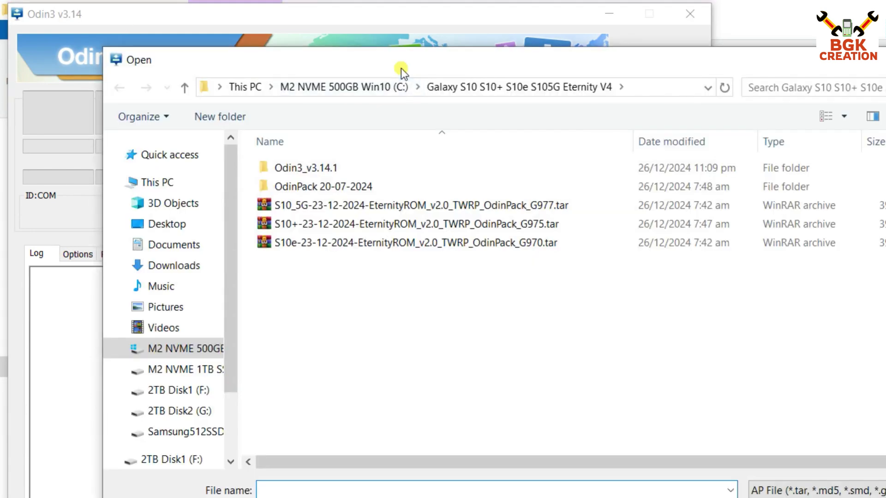
left_click_drag(402, 70, 299, 24)
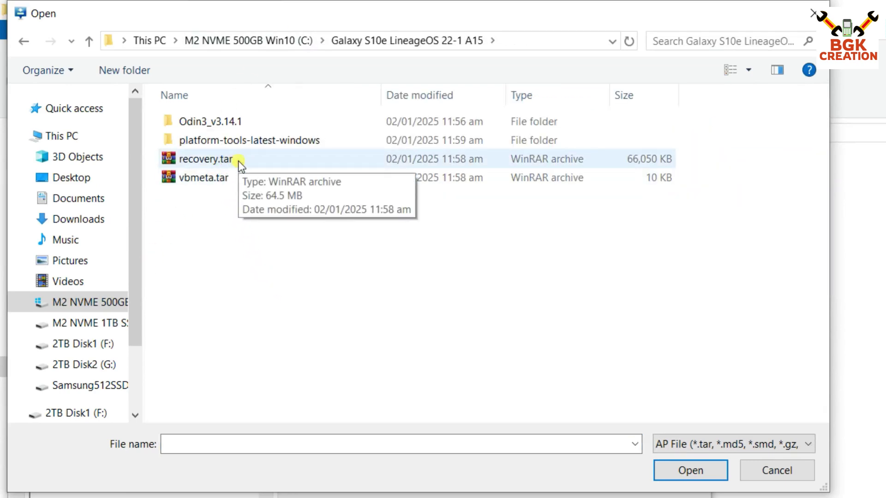
double_click(238, 160)
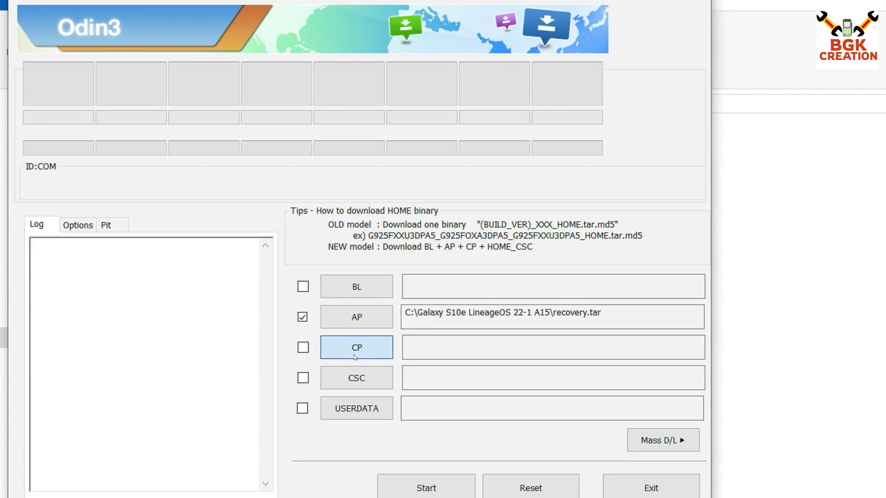
left_click(355, 351)
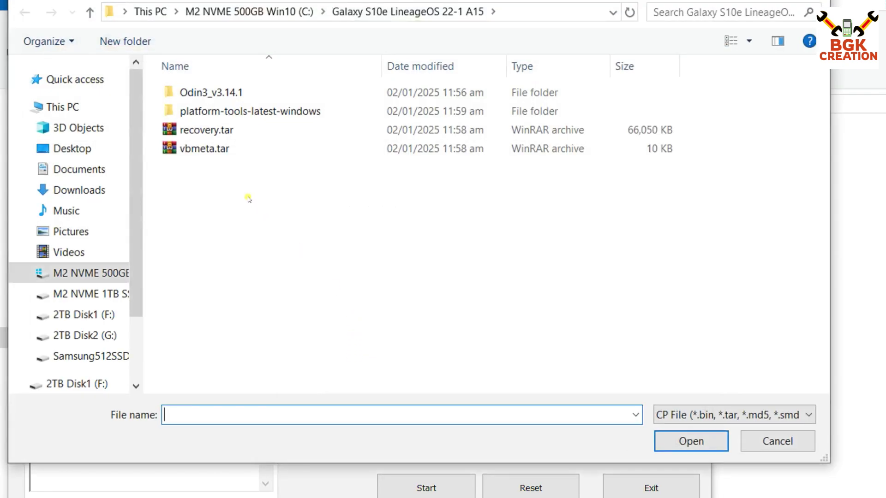
double_click(222, 149)
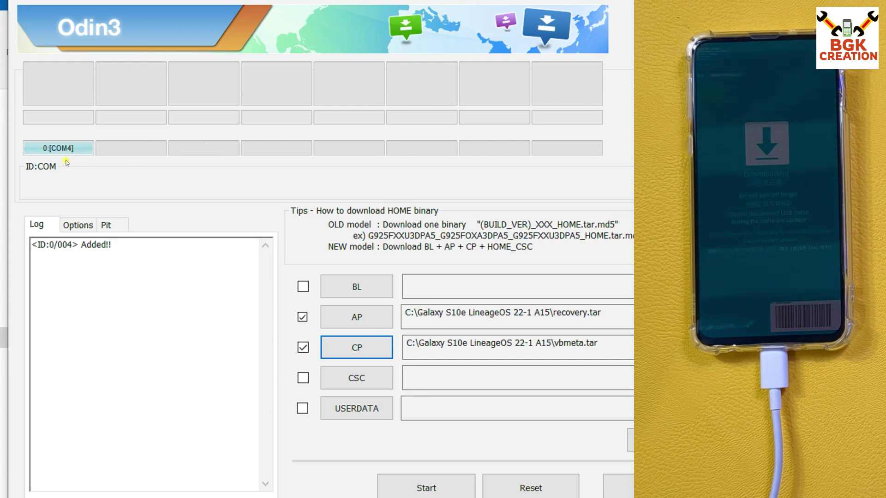
Flash recovery.tar and vbmeta.tar in Odin until PASS, then close Odin
left_click(81, 225)
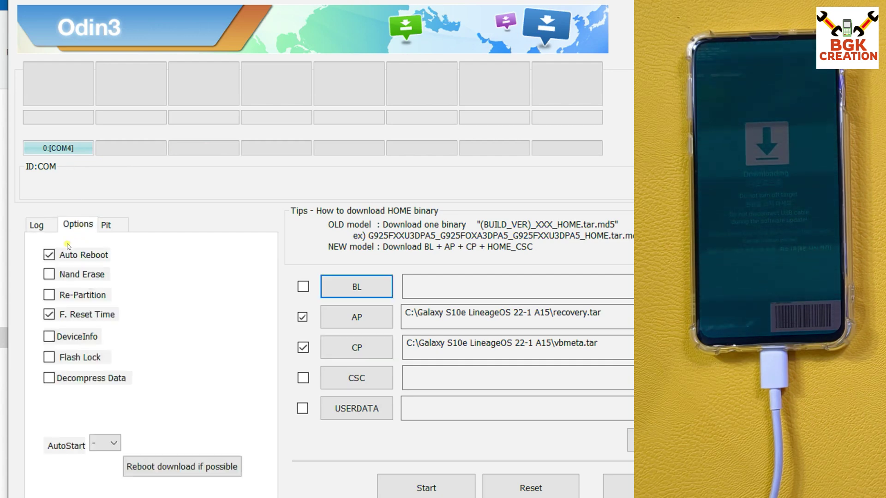
left_click(41, 226)
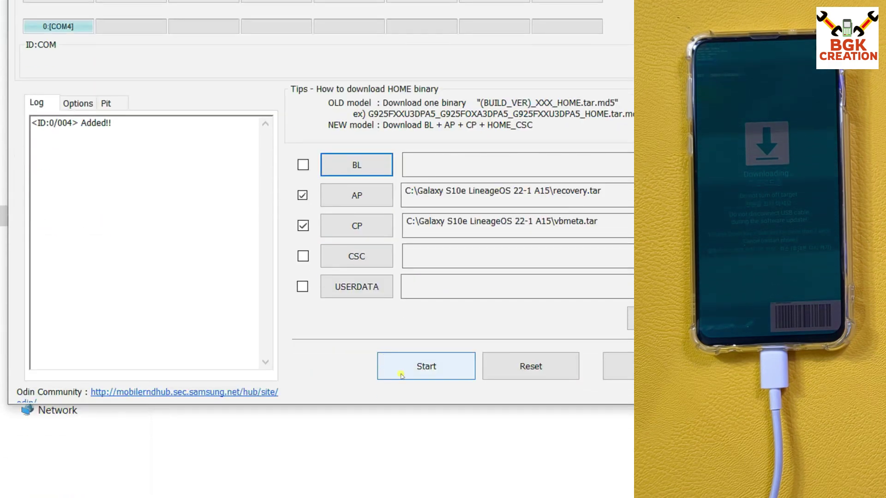
left_click(401, 375)
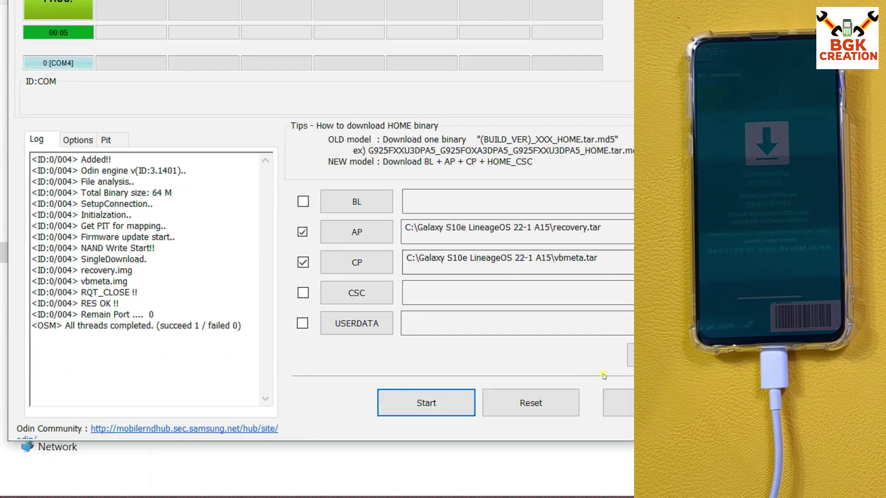
key("alt+F4")
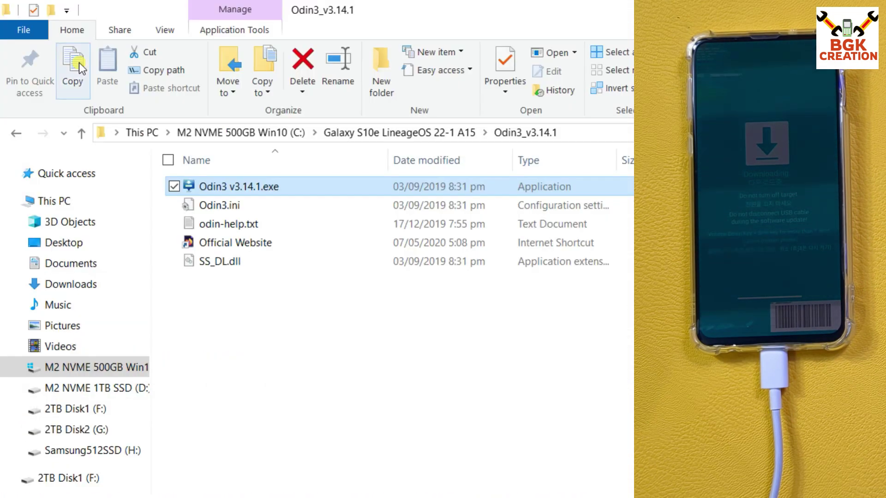
key("BackSpace")
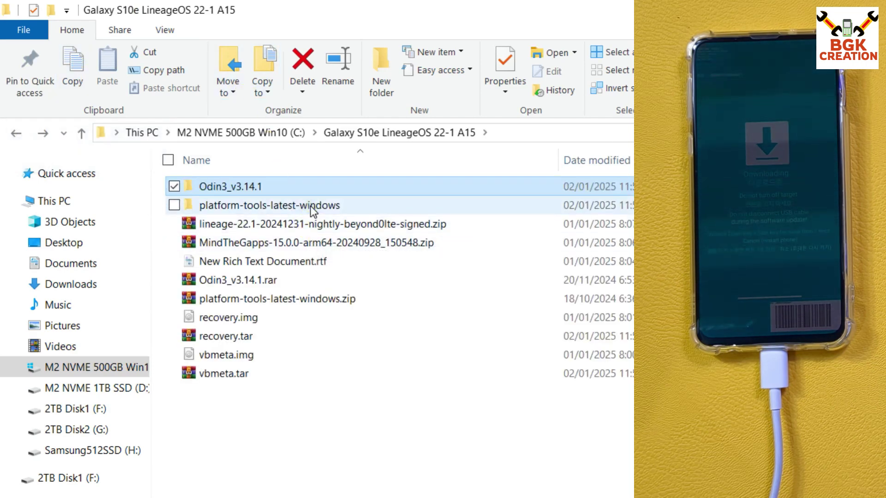
Open platform-tools-latest-windows from the Galaxy S10e LineageOS 22-1 A15 folder
left_click(345, 206)
left_click(345, 205)
double_click(347, 207)
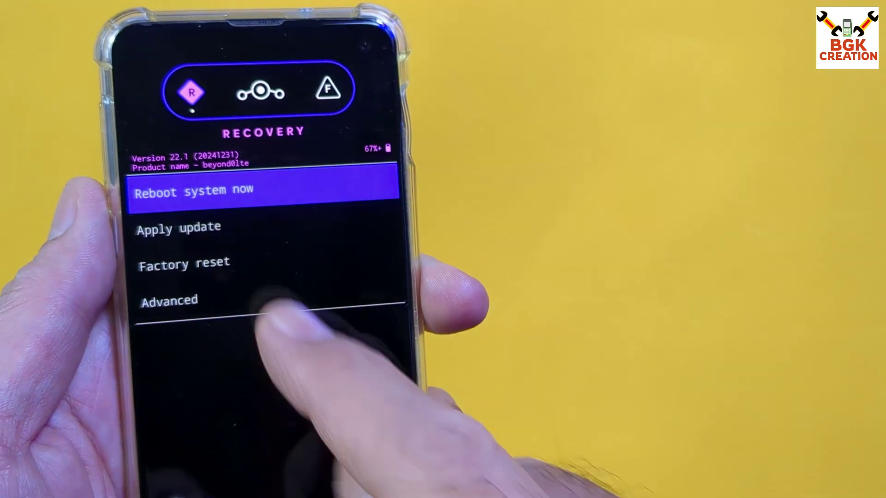
Format user data from the recovery's factory reset menu
left_click(178, 279)
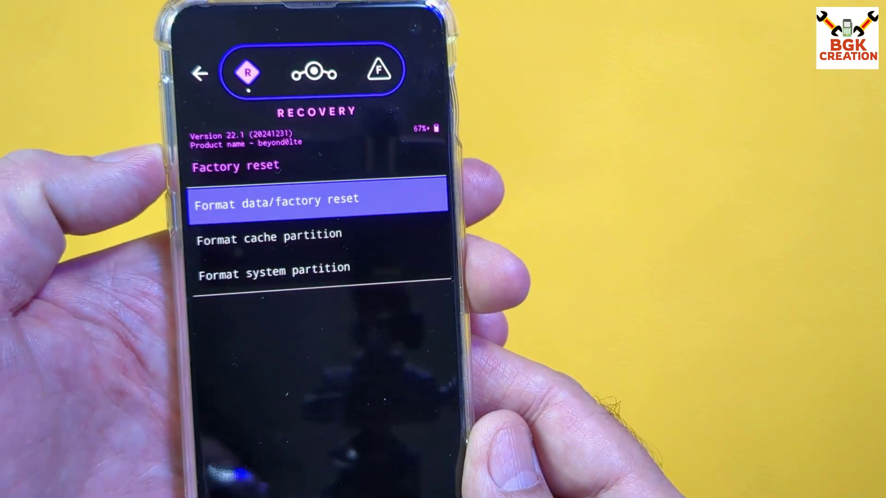
key("Down")
key("Down")
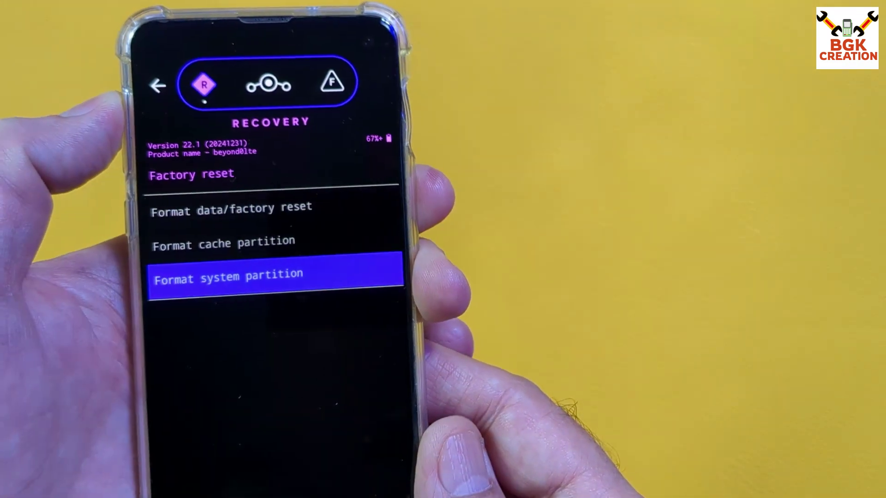
key("Up")
key("Up")
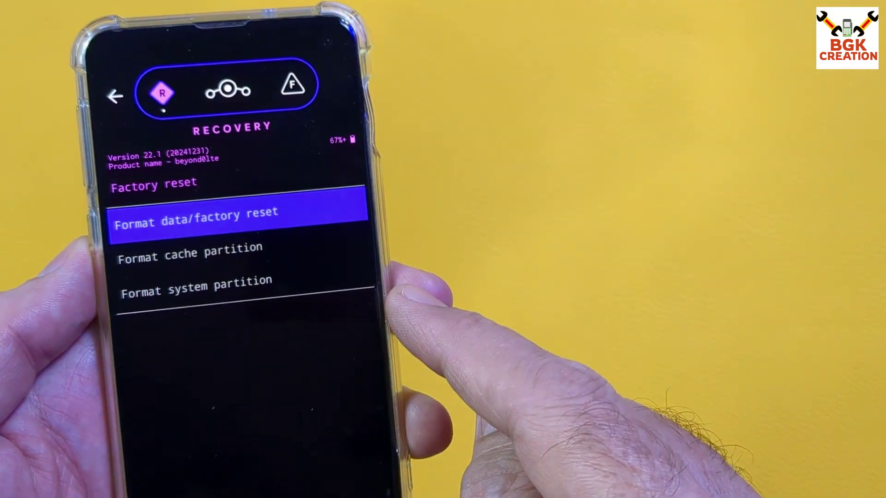
left_click(233, 215)
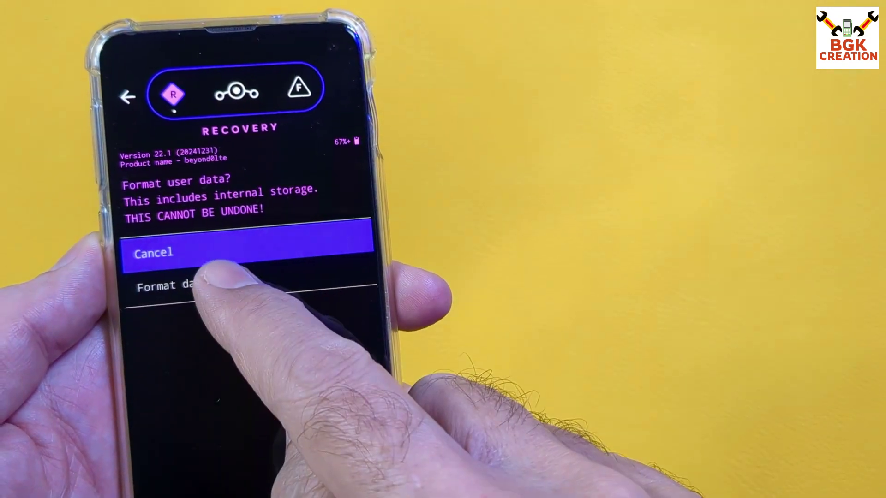
left_click(180, 286)
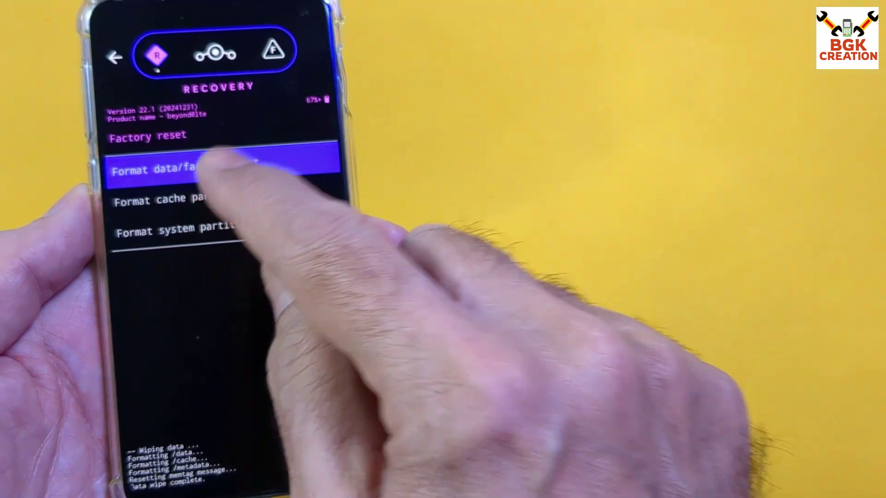
Format the cache partition, retry formatting system twice, then open Apply update
left_click(185, 199)
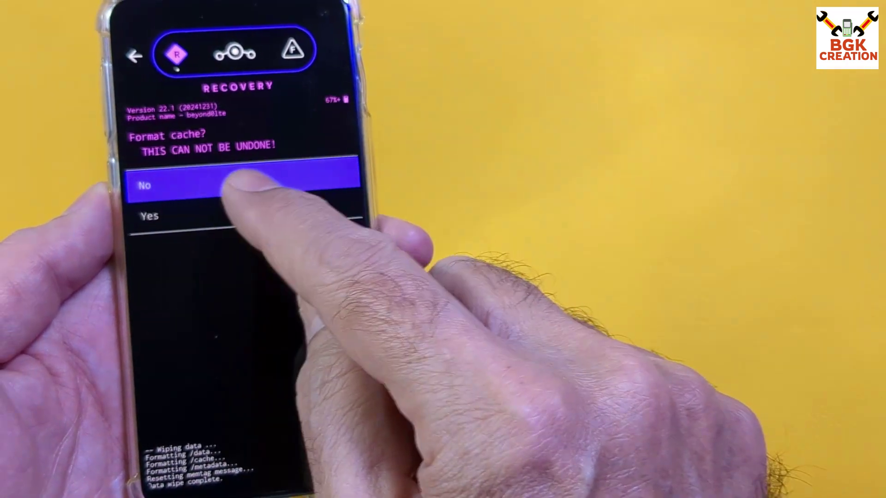
left_click(138, 214)
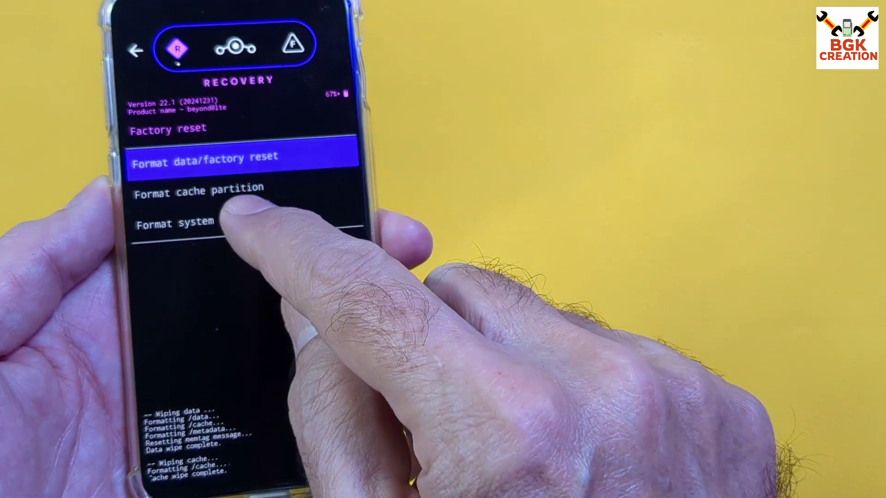
left_click(198, 217)
left_click(185, 228)
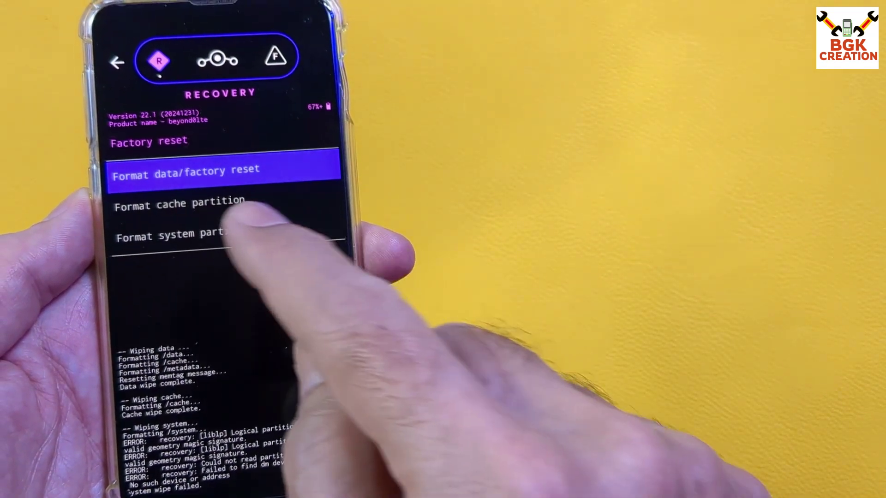
left_click(199, 222)
left_click(208, 222)
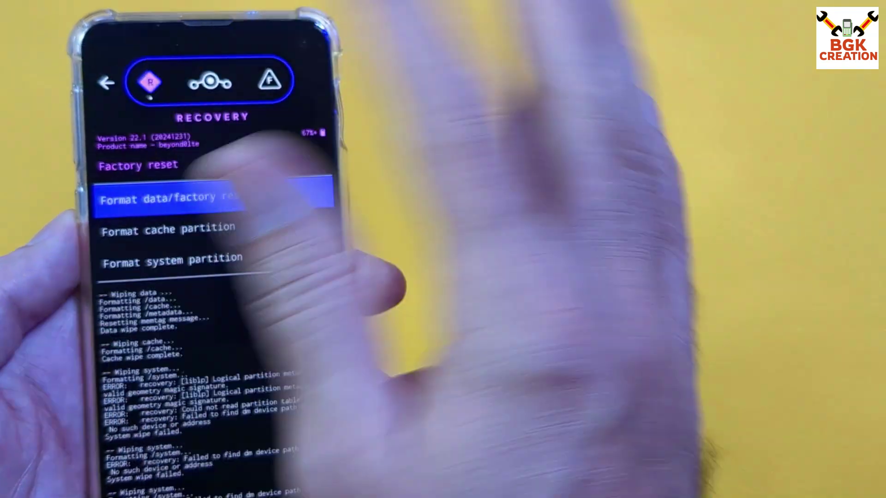
left_click(104, 85)
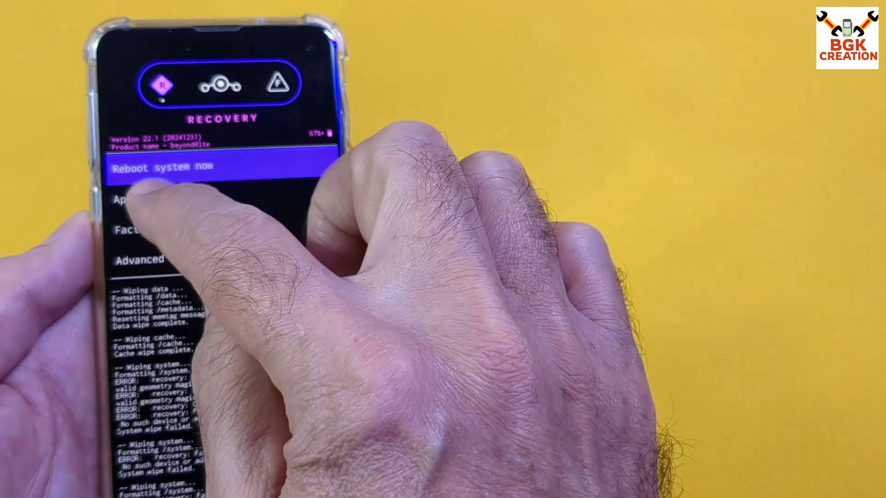
left_click(124, 199)
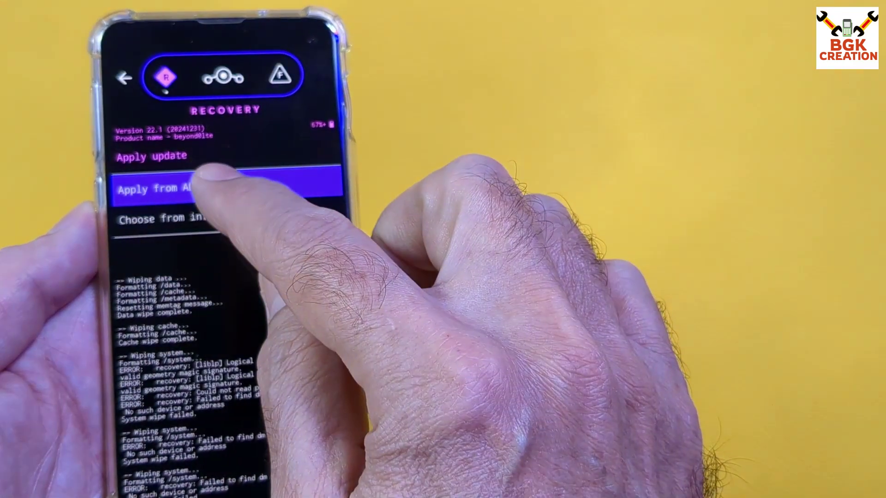
Put recovery in ADB sideload mode and install rom.zip with adb sideload from Command Prompt
left_click(203, 185)
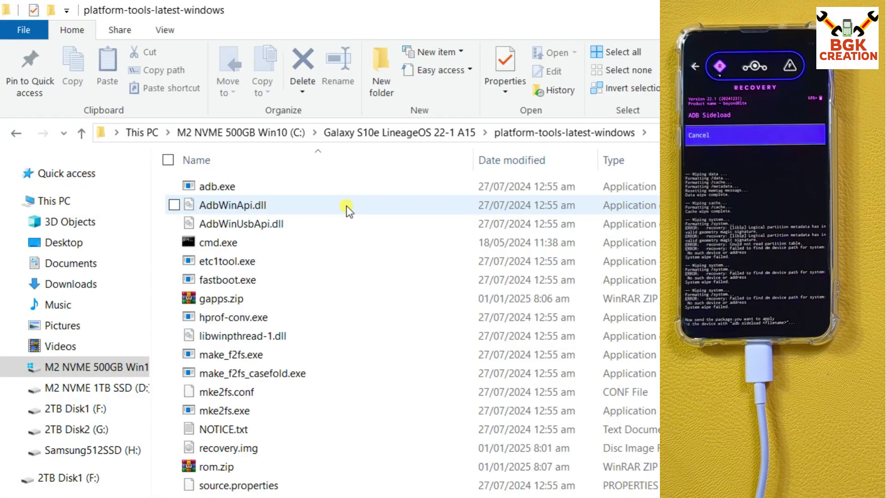
key("alt+Tab")
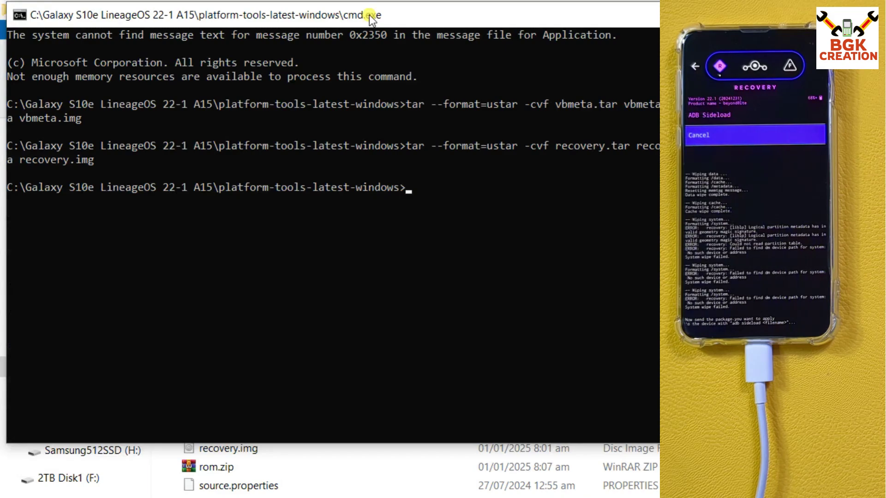
type("adb sideload rom.zip")
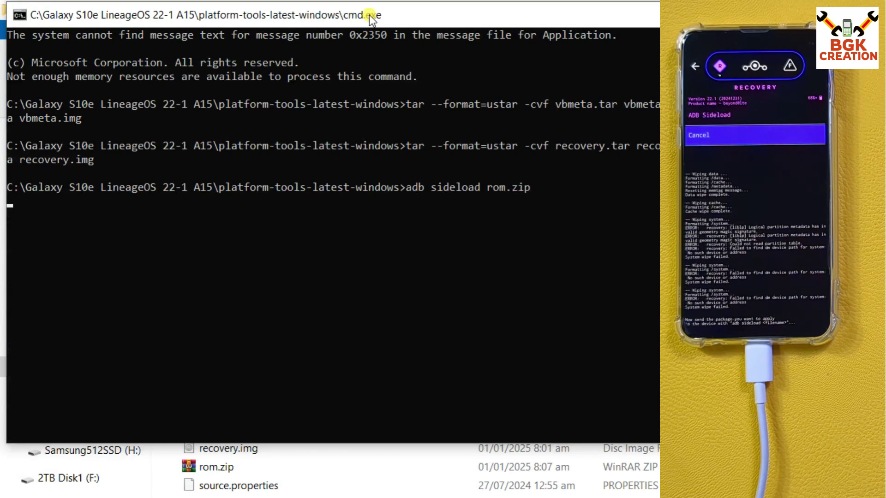
key("Return")
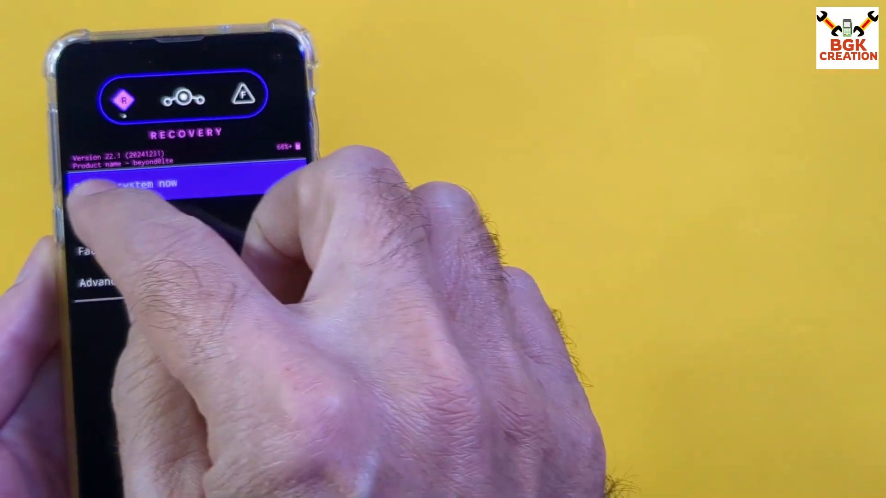
Return recovery to ADB sideload mode and run adb sideload gapps.zip from Command Prompt
left_click(99, 211)
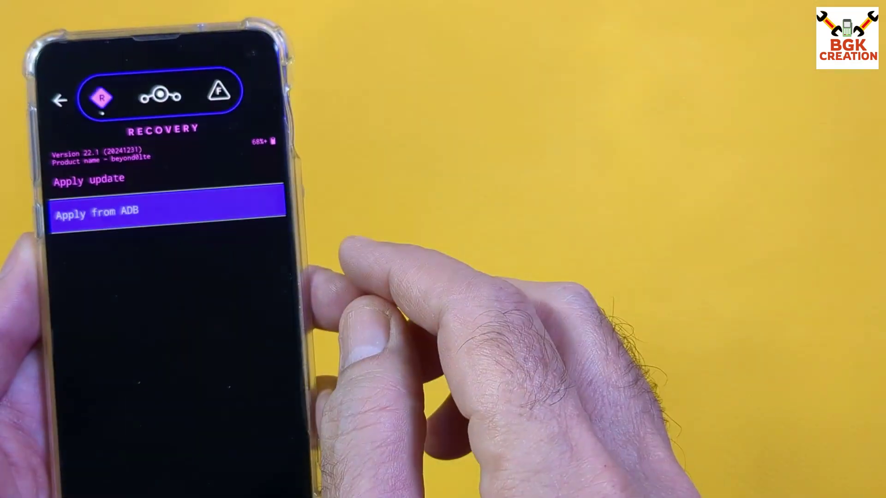
left_click(189, 212)
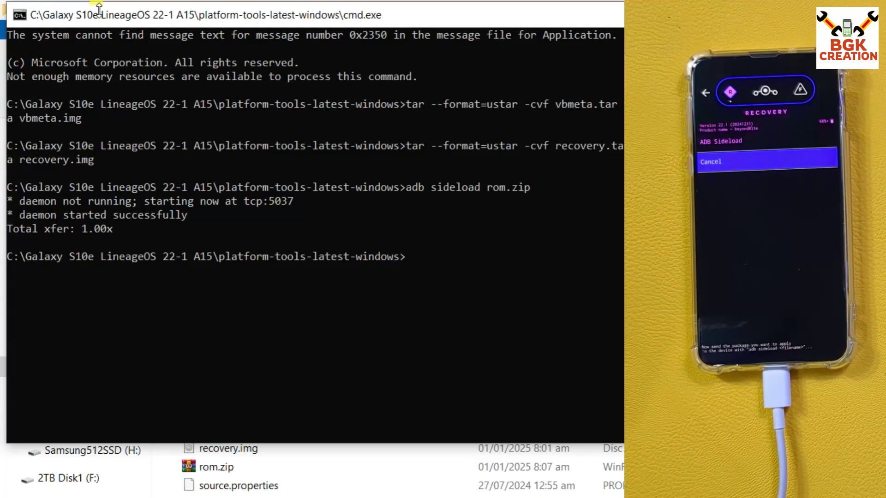
type("b sideload gapps.zip")
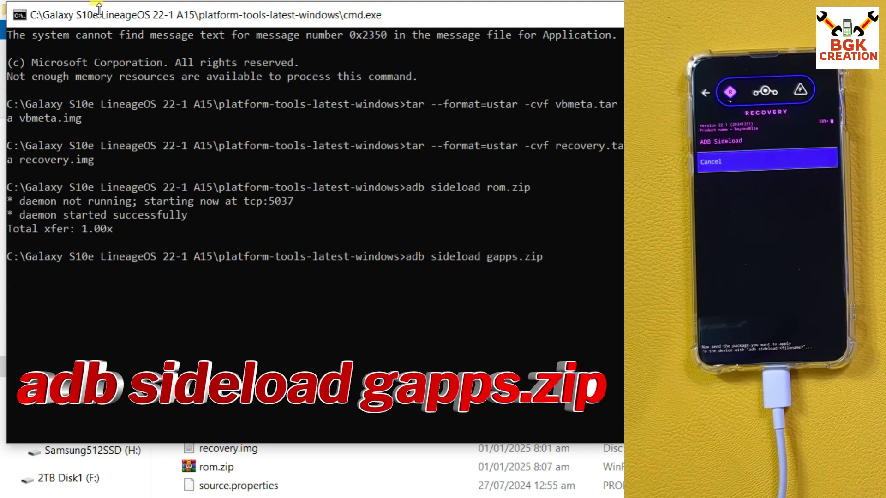
key("Return")
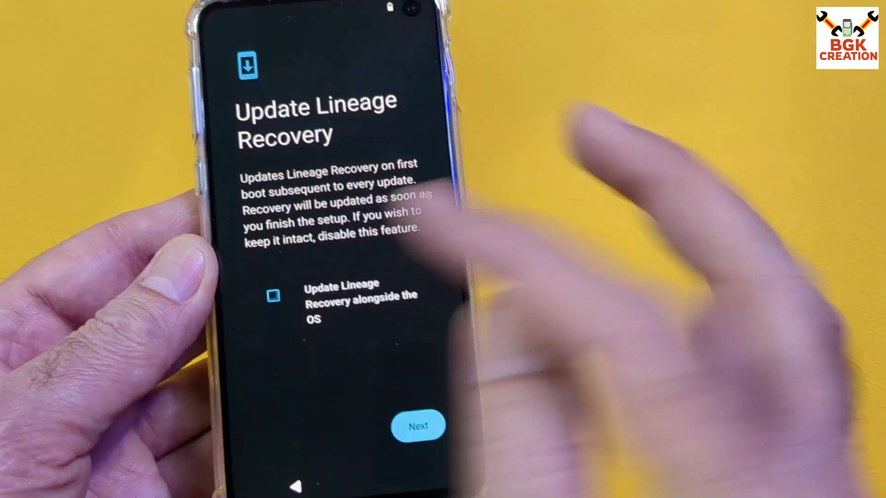
Enable Update Lineage Recovery alongside the OS, finish setup, and open Settings from the app drawer
left_click(277, 288)
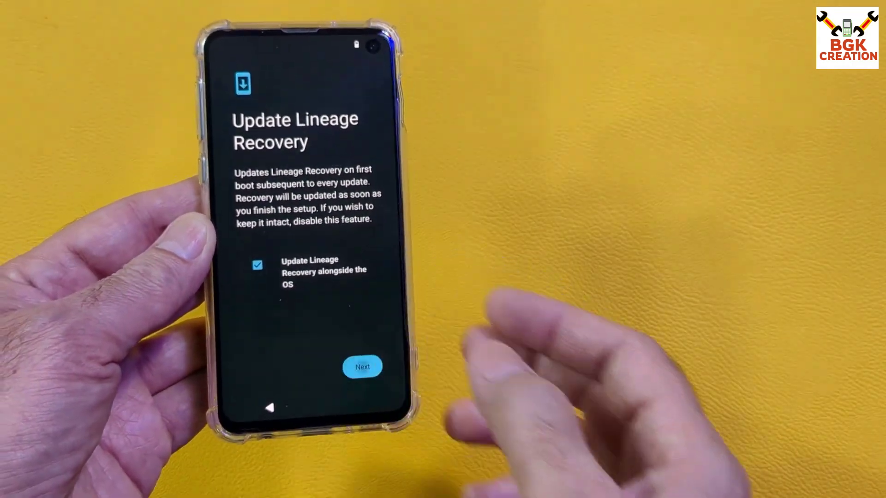
left_click(363, 367)
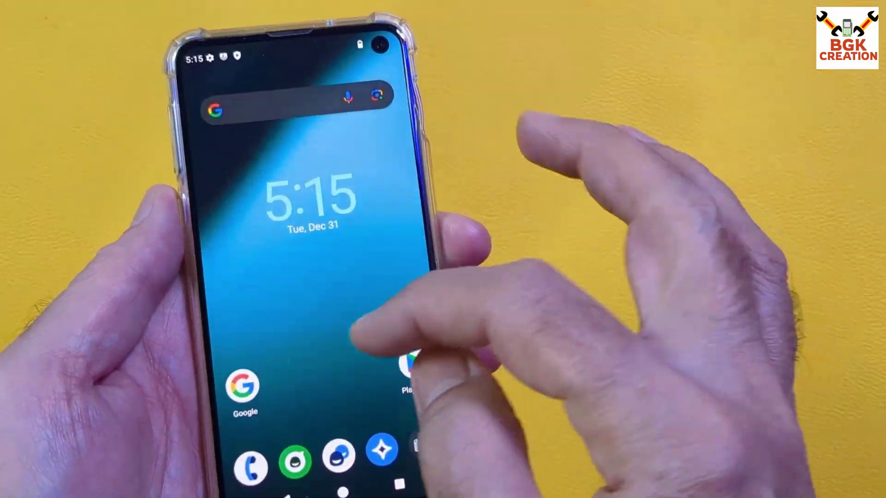
left_click_drag(339, 369, 332, 222)
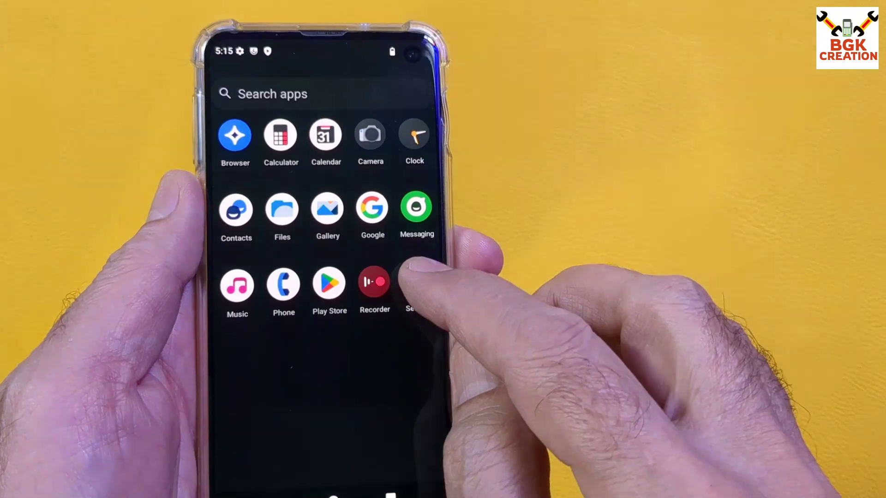
left_click(415, 283)
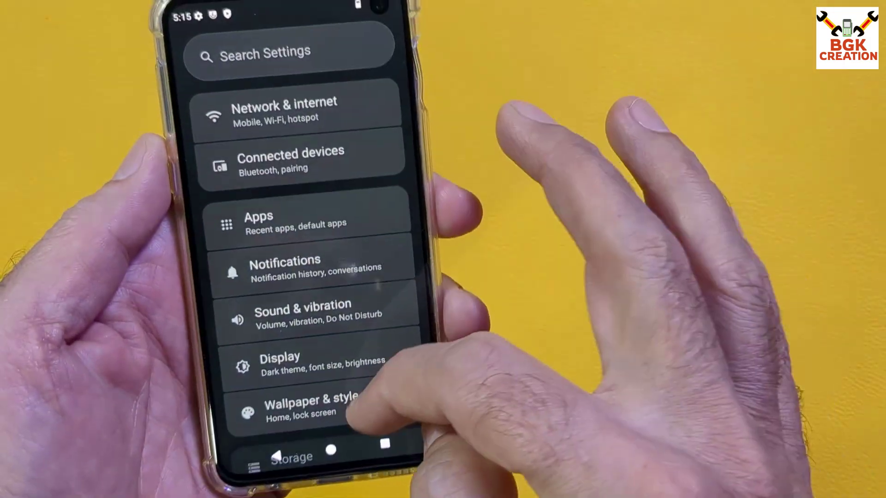
Confirm About phone lists Android 15 and LineageOS 22.1, then go to the home screen
scroll(386, 347, "down", 5)
scroll(375, 228, "up", 3)
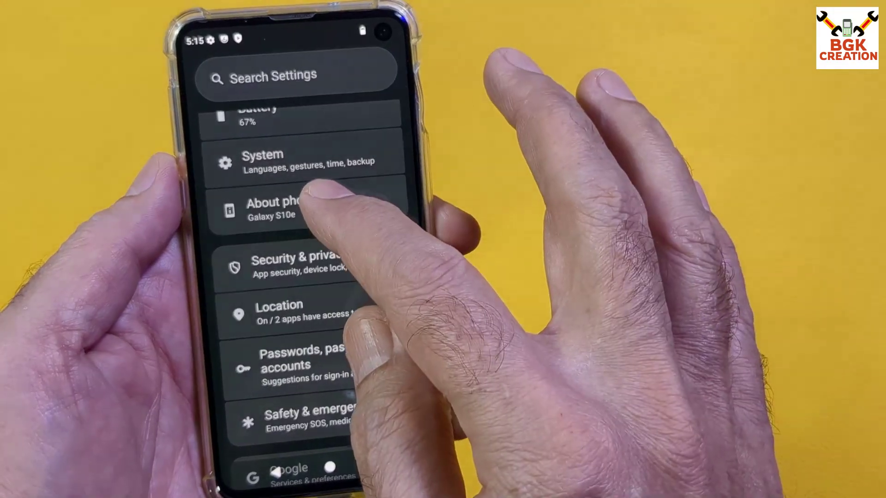
left_click(323, 194)
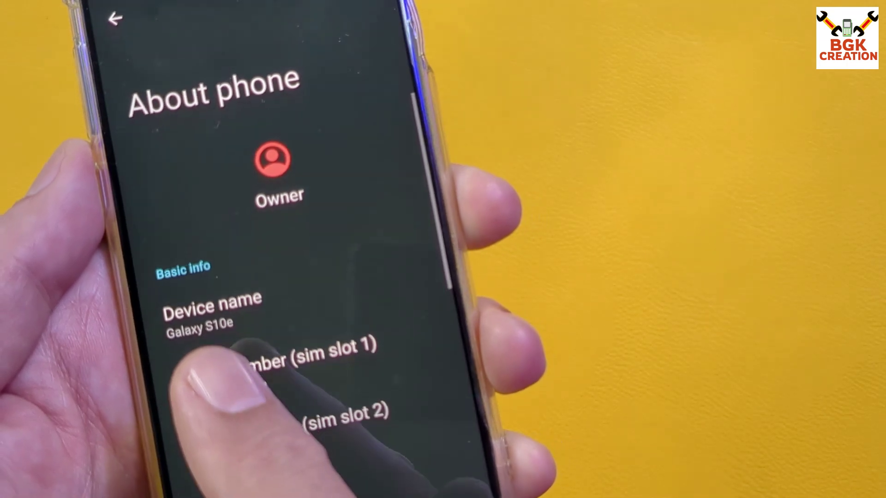
scroll(287, 276, "down", 5)
scroll(287, 277, "down", 5)
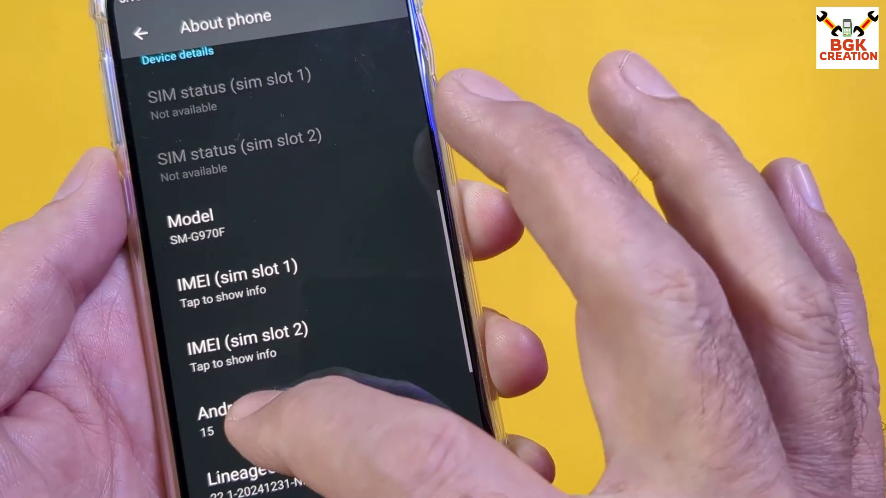
left_click(221, 415)
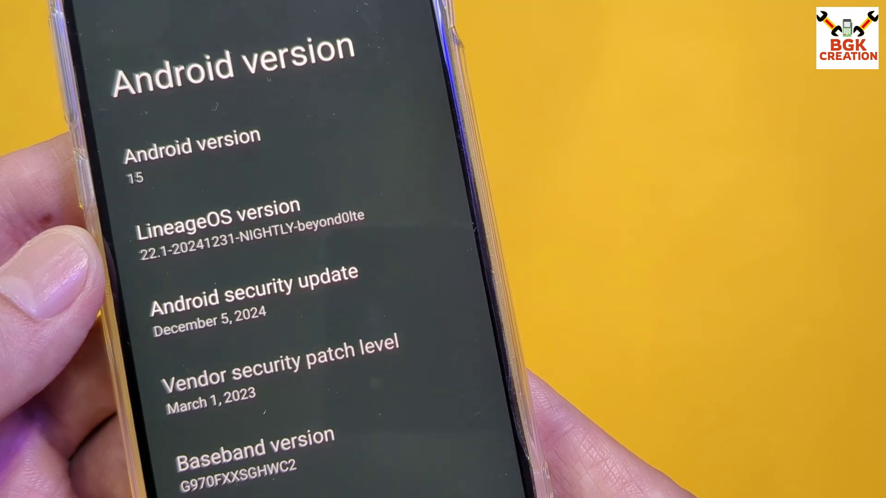
scroll(277, 277, "down", 2)
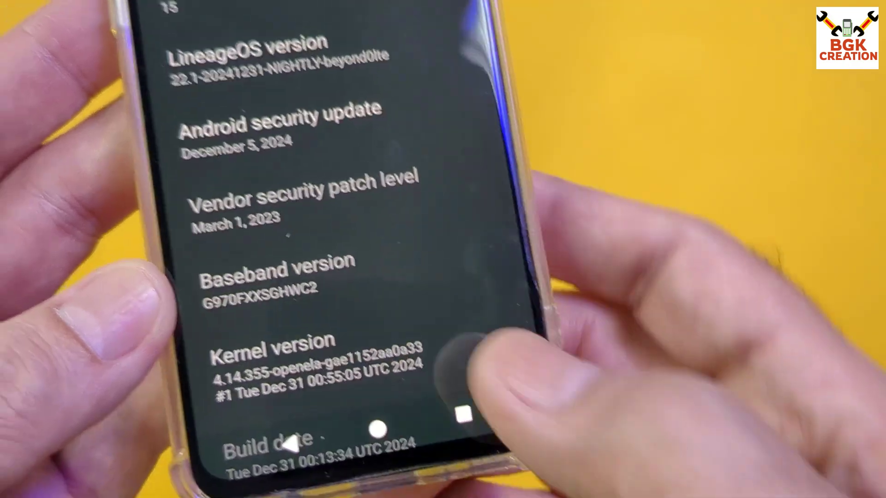
scroll(475, 313, "down", 3)
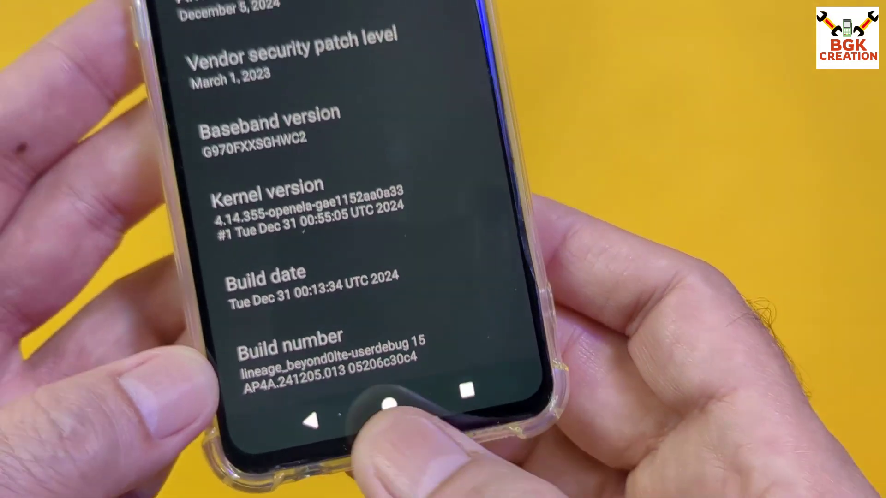
left_click(368, 372)
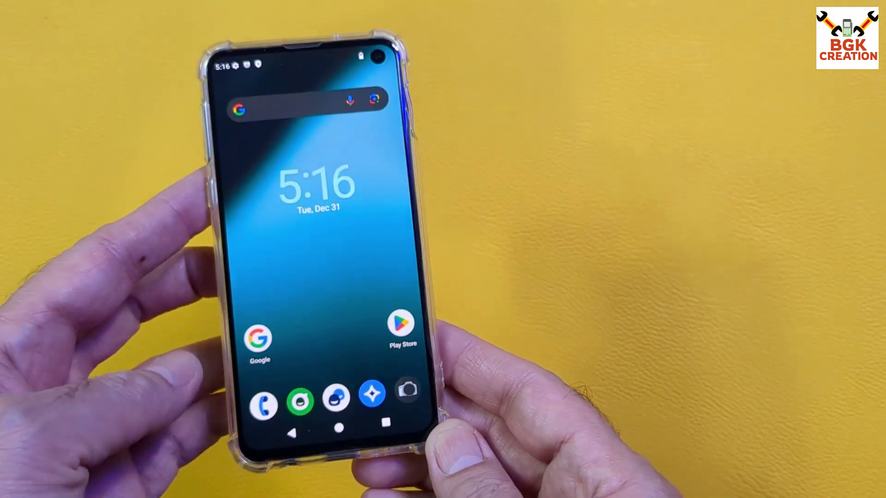